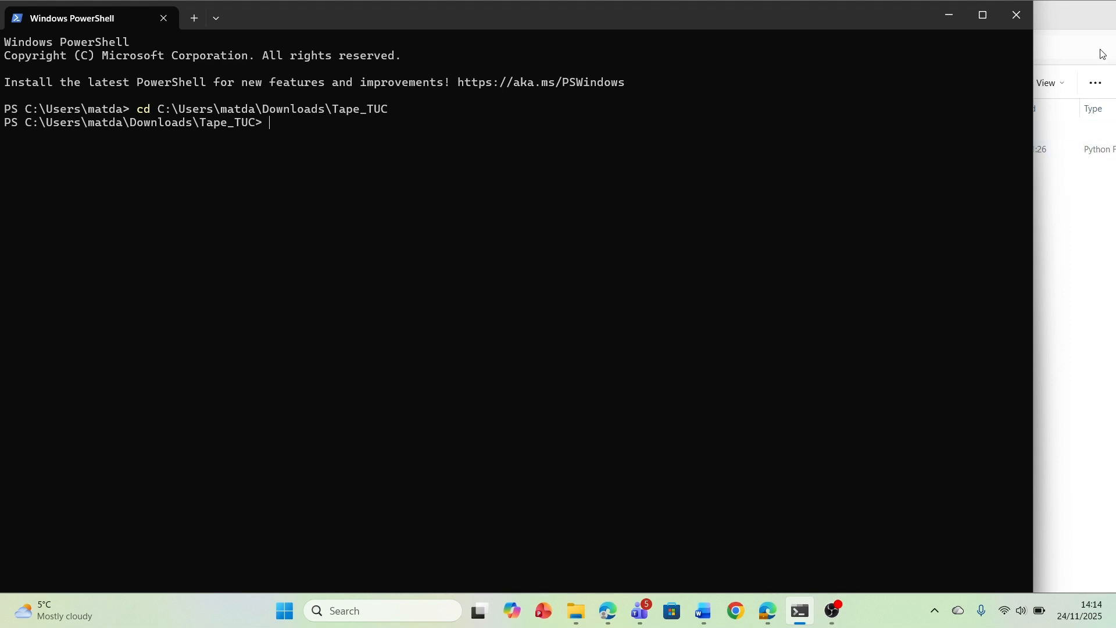
Run the Tape_TUC.py script from the Tape_TUC downloads folder with Python in PowerShell
left_click(1079, 28)
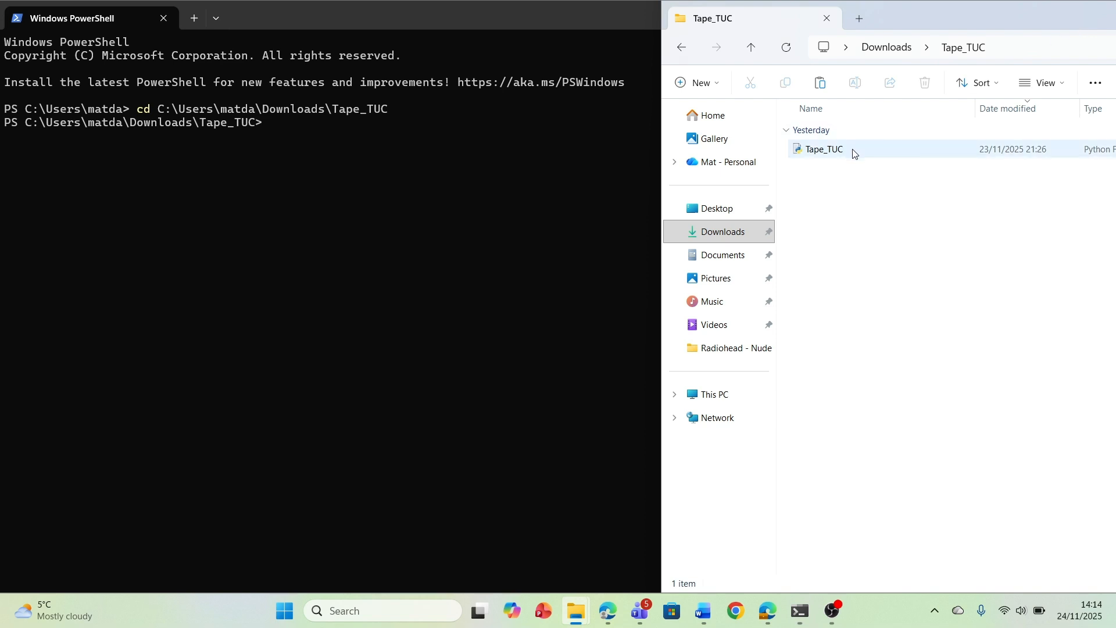
left_click(432, 157)
type("python")
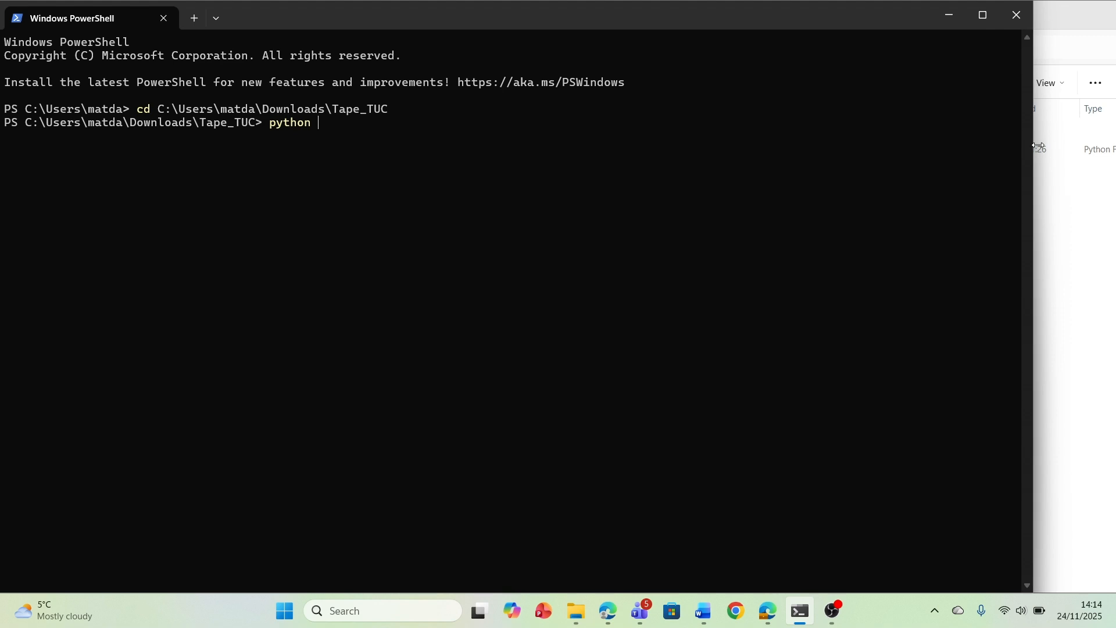
left_click_drag(1038, 148, 541, 198)
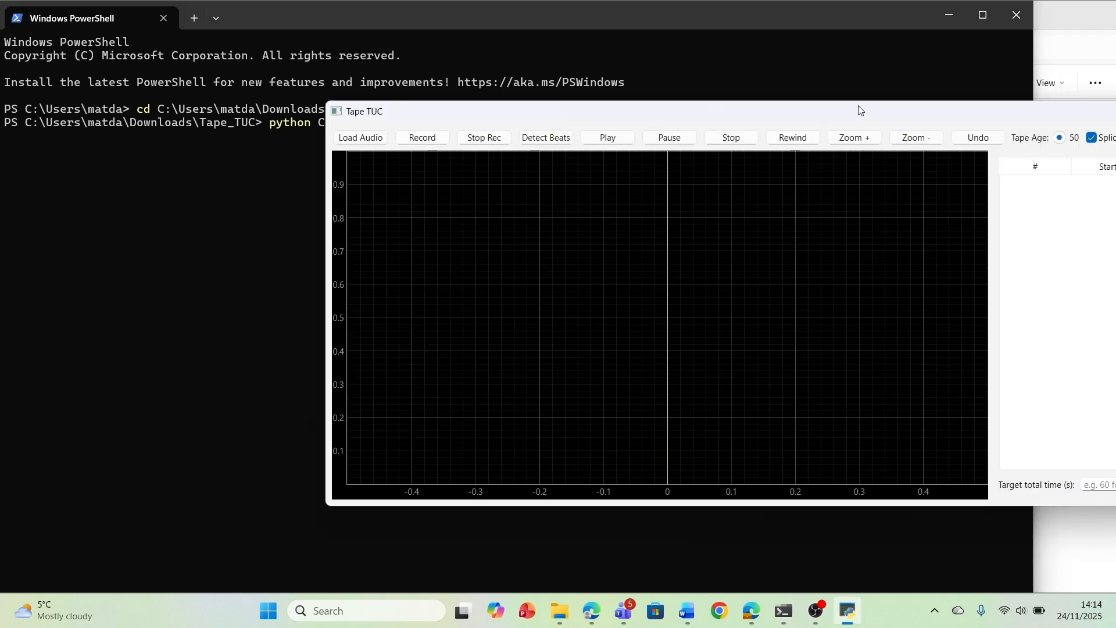
Move the Tape TUC window into view and maximize it
left_click_drag(858, 107, 706, 108)
left_click_drag(960, 106, 864, 113)
left_click(1079, 118)
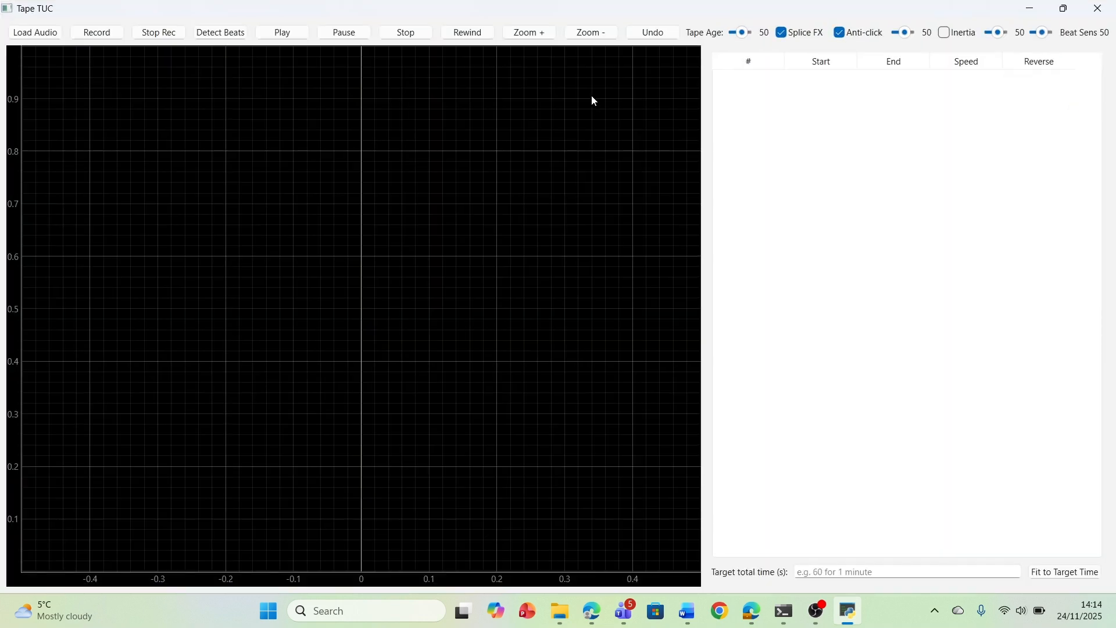
Load the audio file Nude (Drum Stem).5 from the Radiohead - Nude folder on the Desktop
left_click(26, 36)
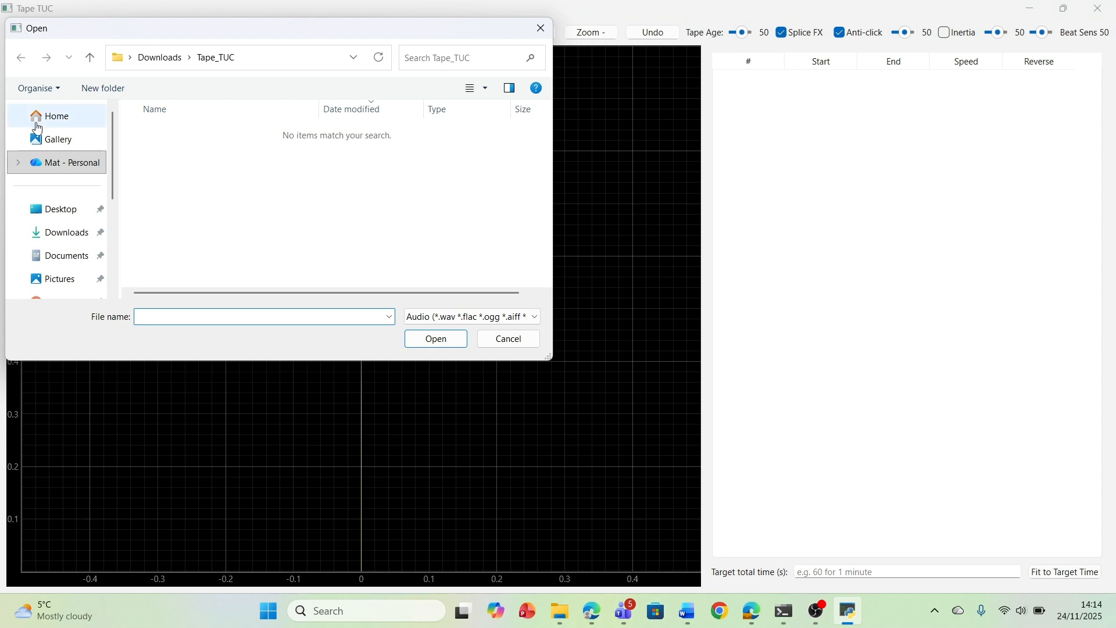
left_click(49, 212)
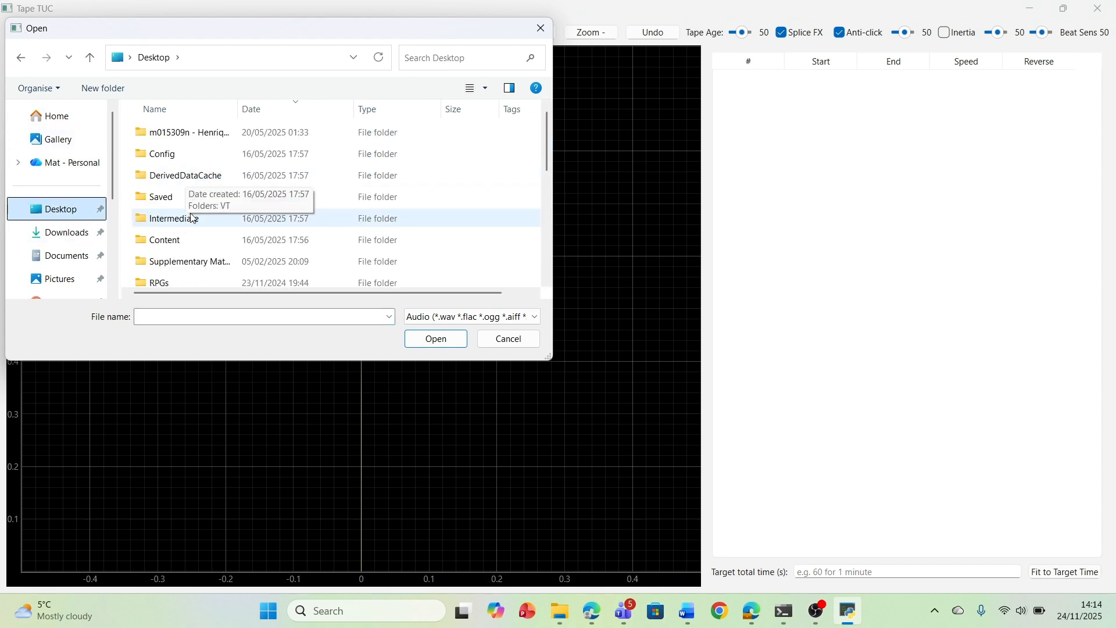
scroll(198, 194, "down", 2)
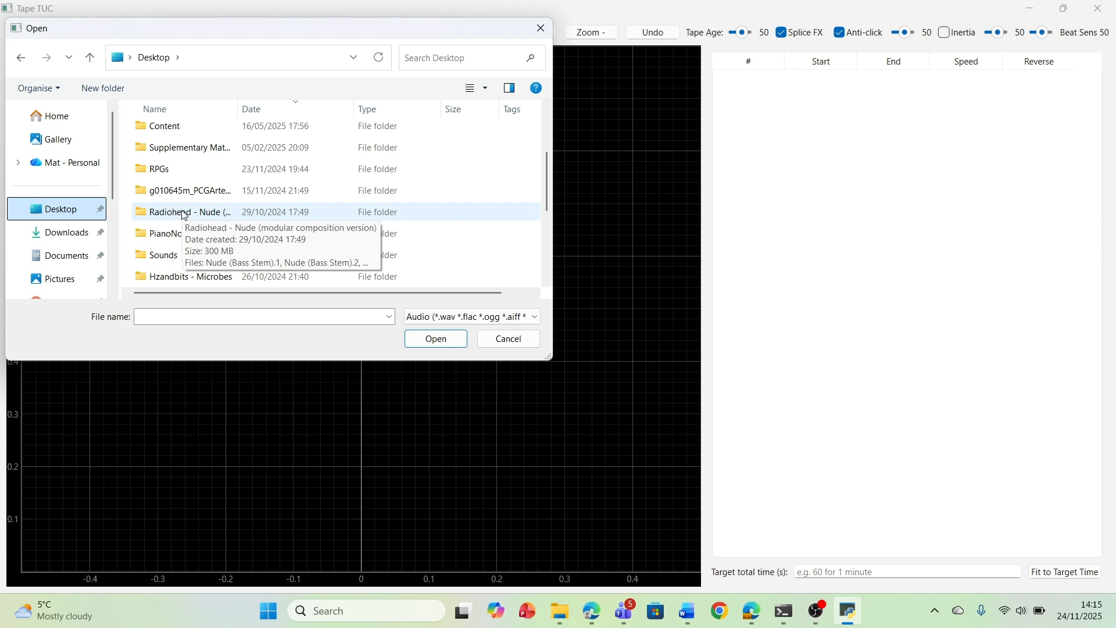
double_click(184, 214)
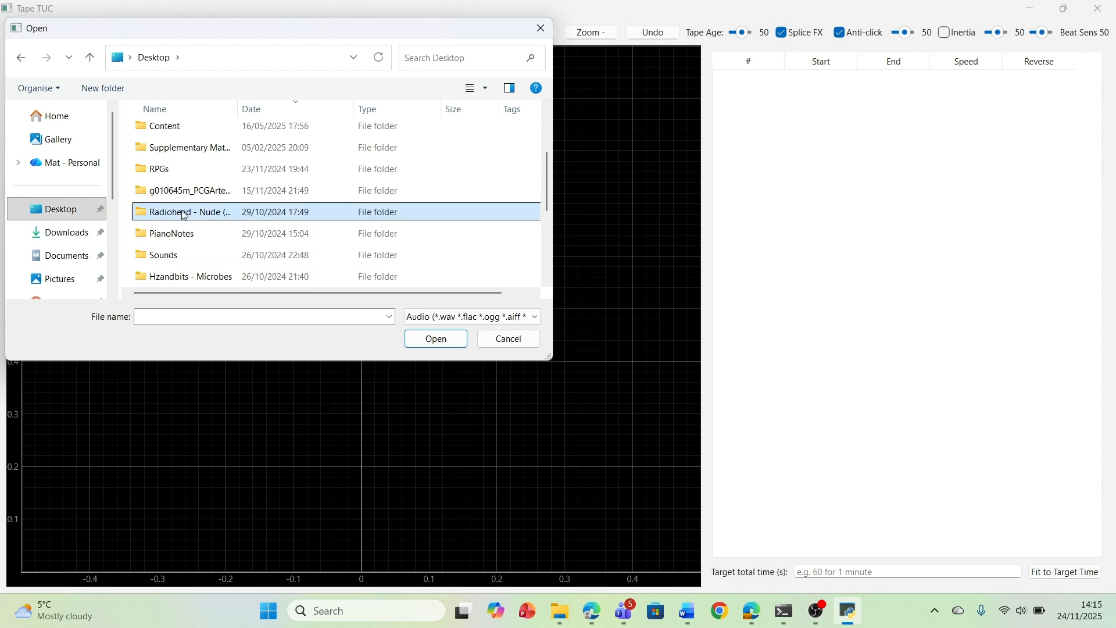
scroll(185, 215, "down", 10)
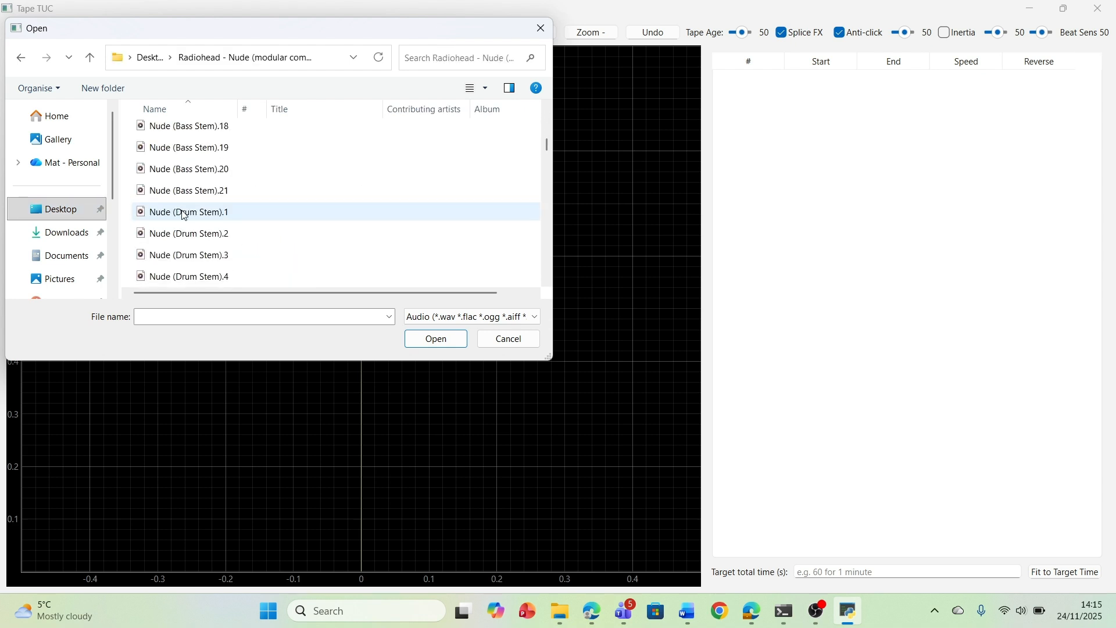
scroll(184, 215, "up", 2)
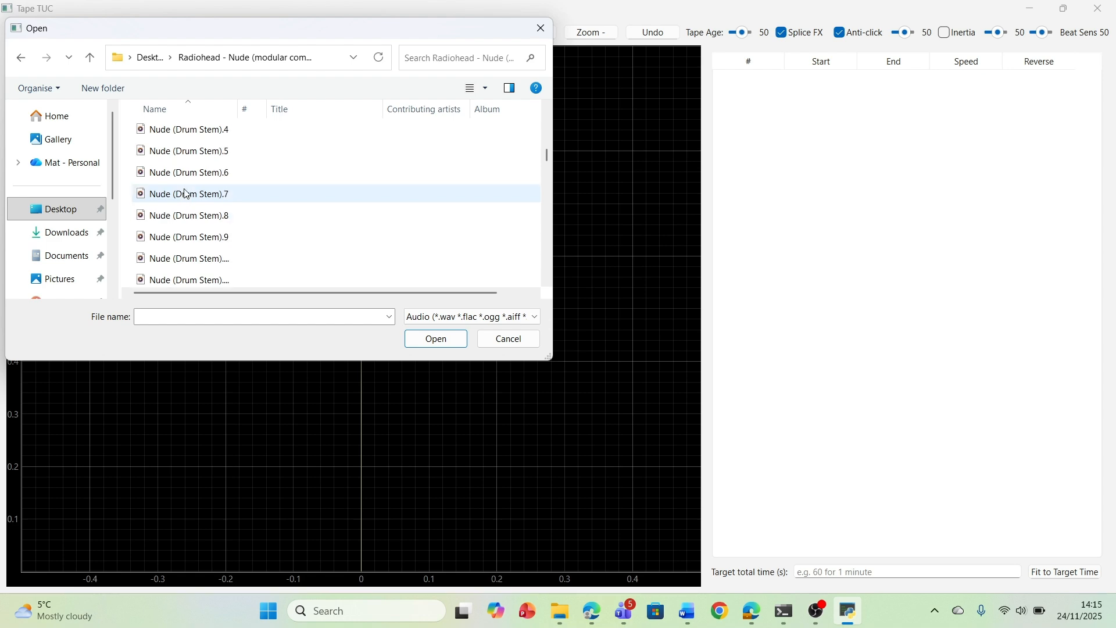
double_click(186, 152)
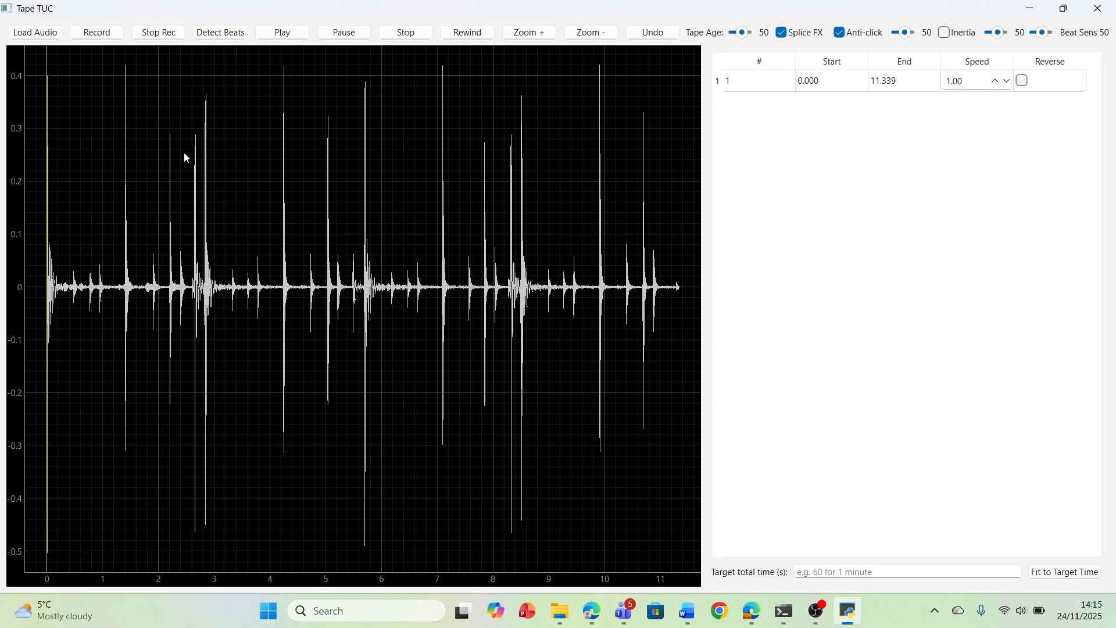
Add manual cuts to the waveform at about 1.4 s and 2.8 s, and undo the last cut
left_click(550, 34)
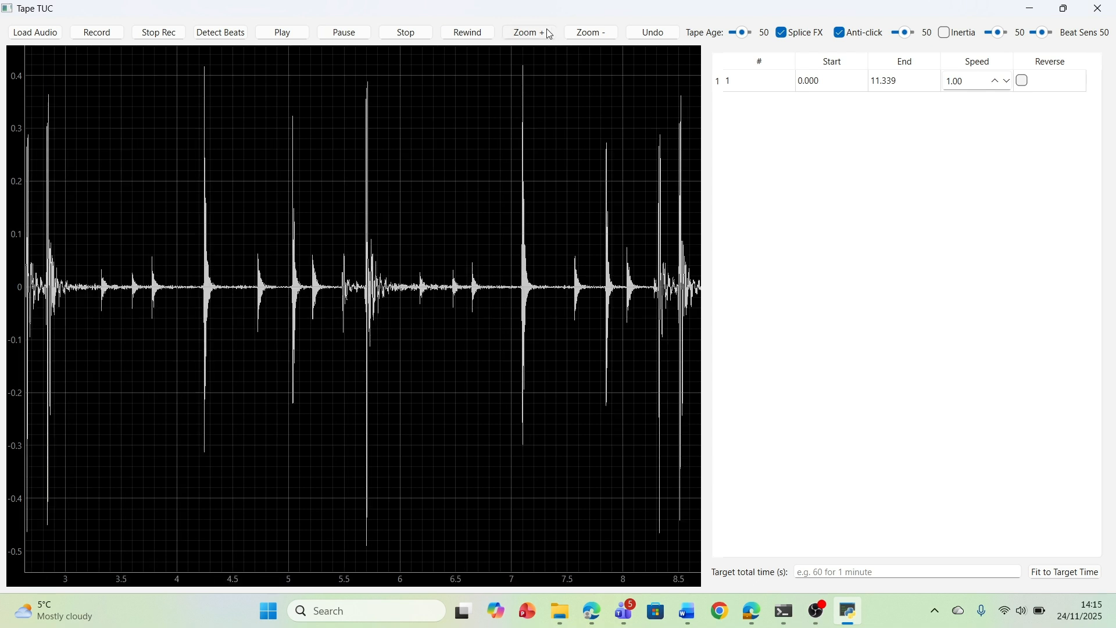
left_click(593, 34)
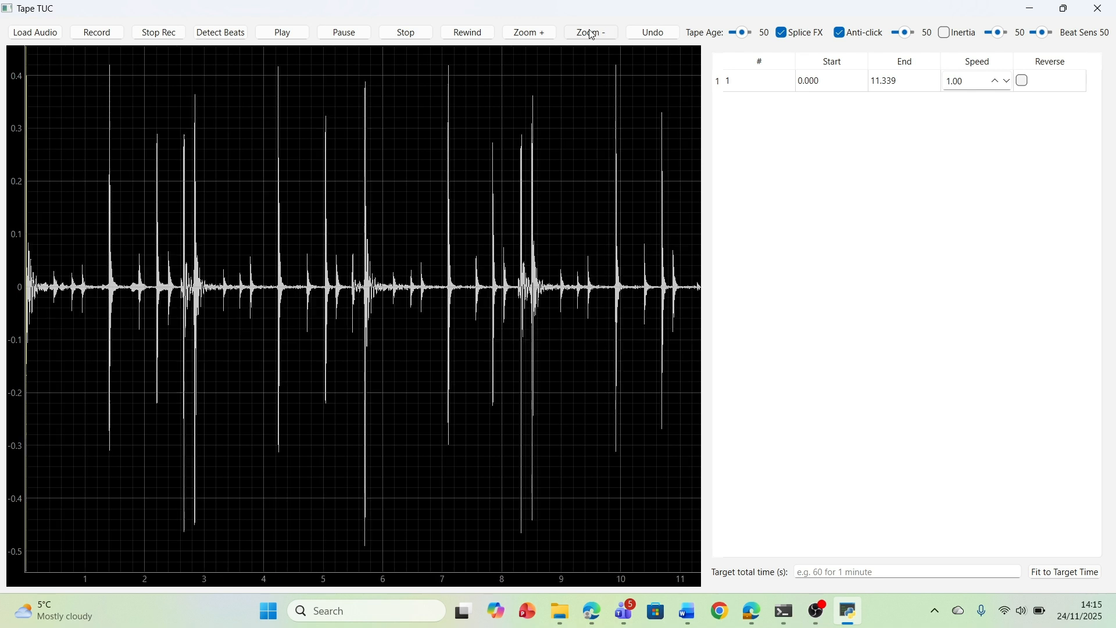
left_click(109, 190)
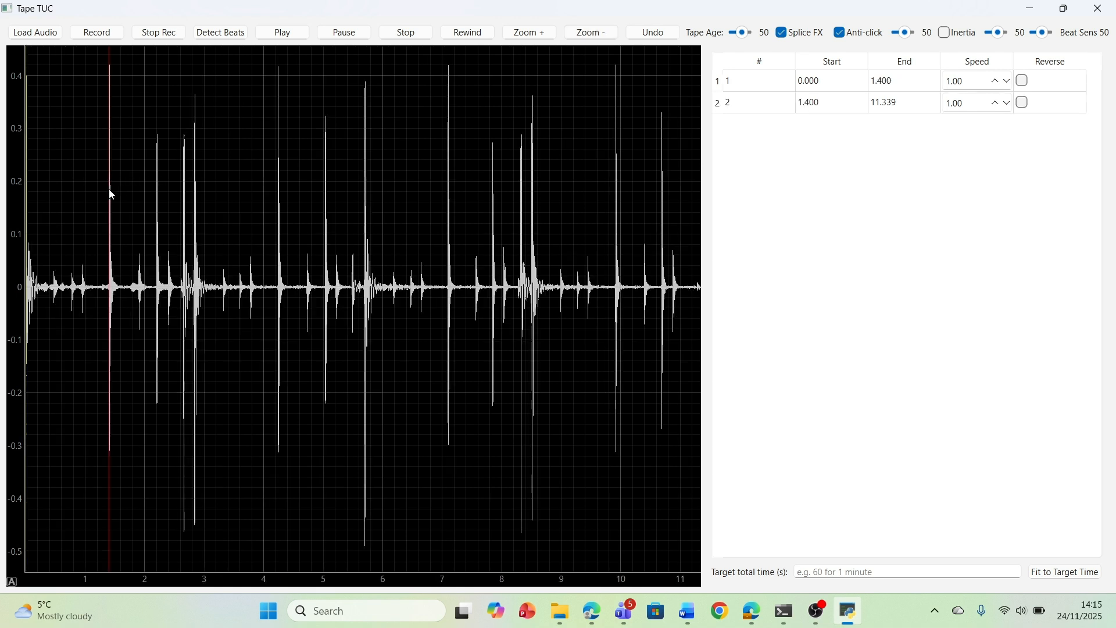
left_click(194, 204)
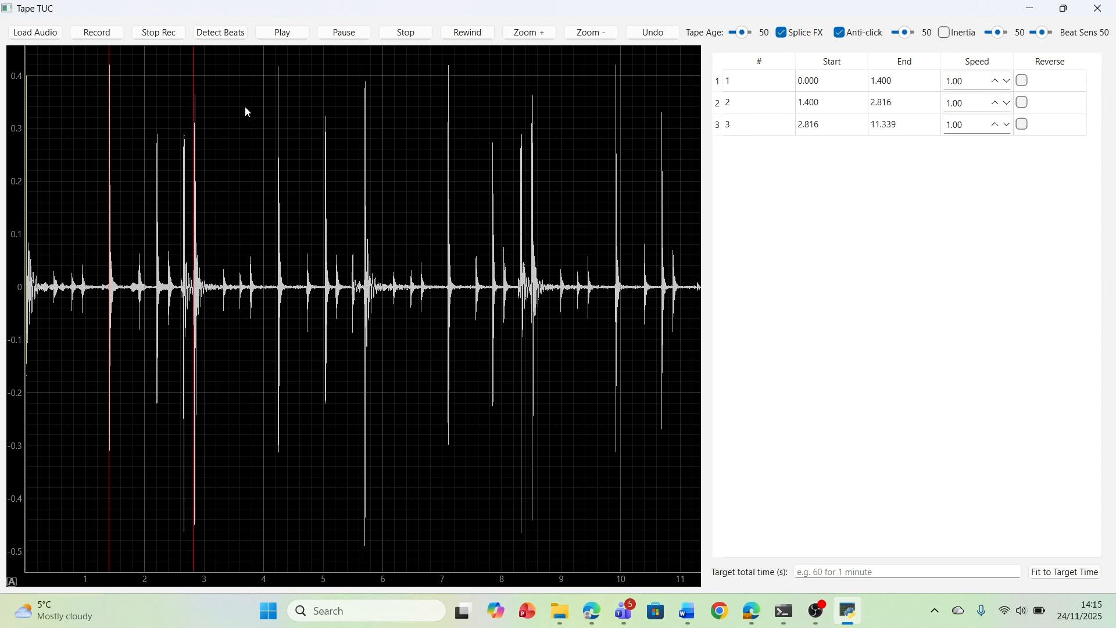
left_click(654, 32)
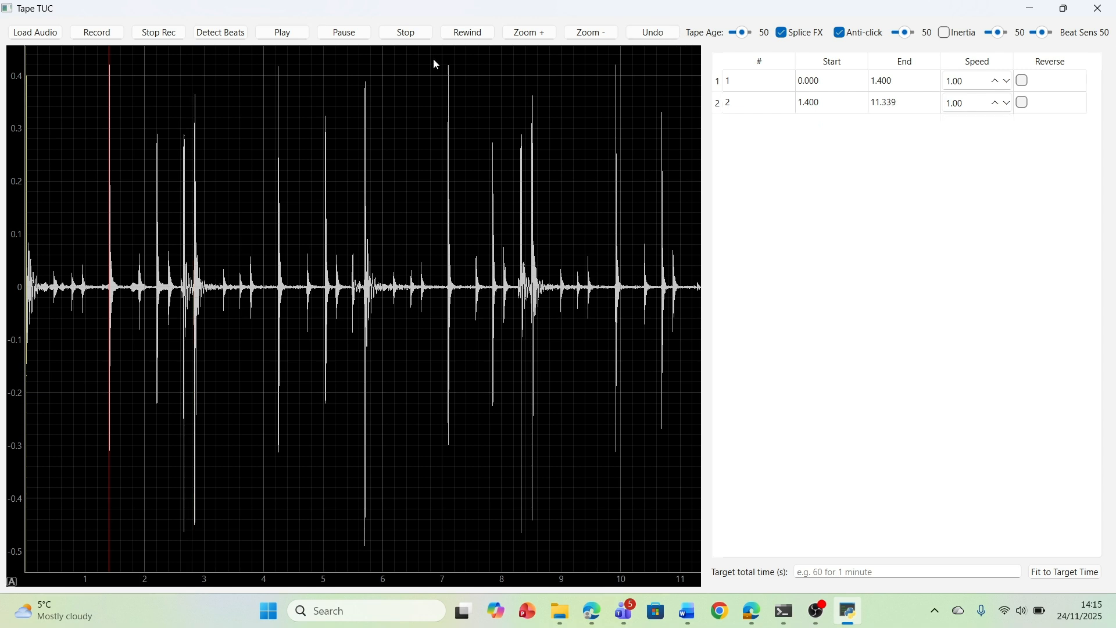
Split the audio into segments by detecting its beats, and set the speed of segment 2 to 2.00
left_click(222, 35)
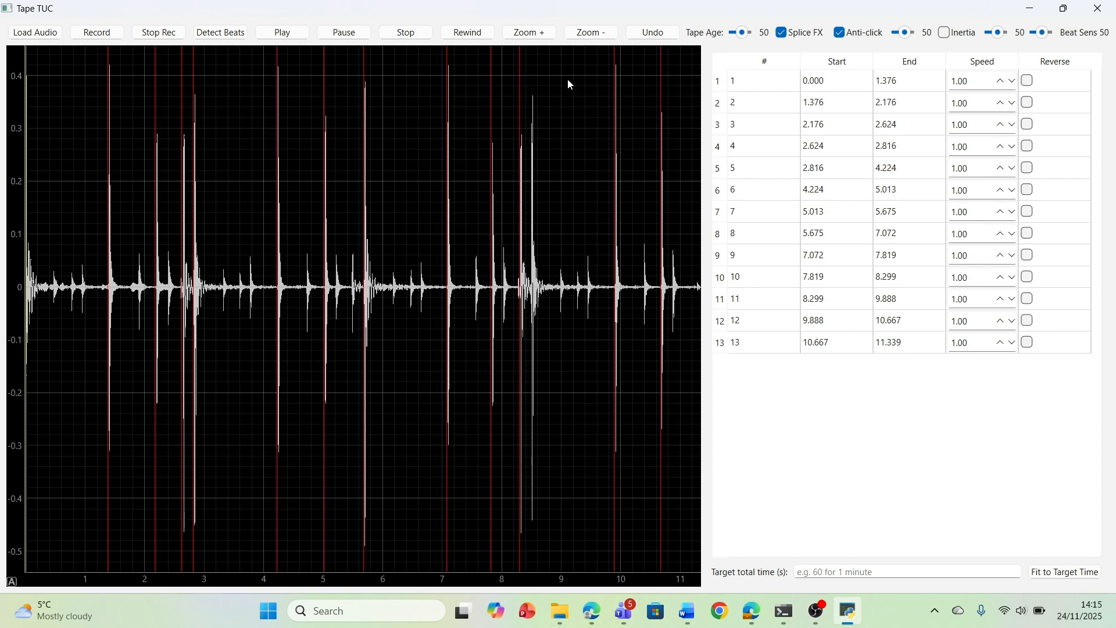
double_click(1000, 109)
left_click(1000, 109)
left_click(1001, 109)
left_click(1000, 109)
left_click(1001, 110)
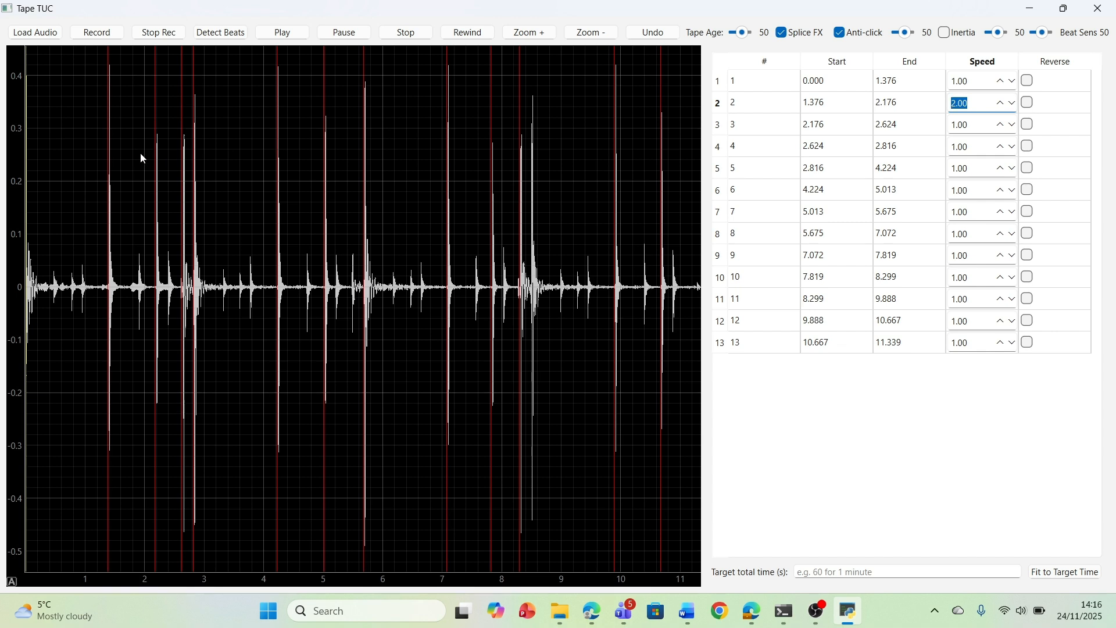
Set the speed of segment 3 to 0.50 and reverse that segment
left_click(1011, 129)
left_click(1012, 129)
left_click(1012, 129)
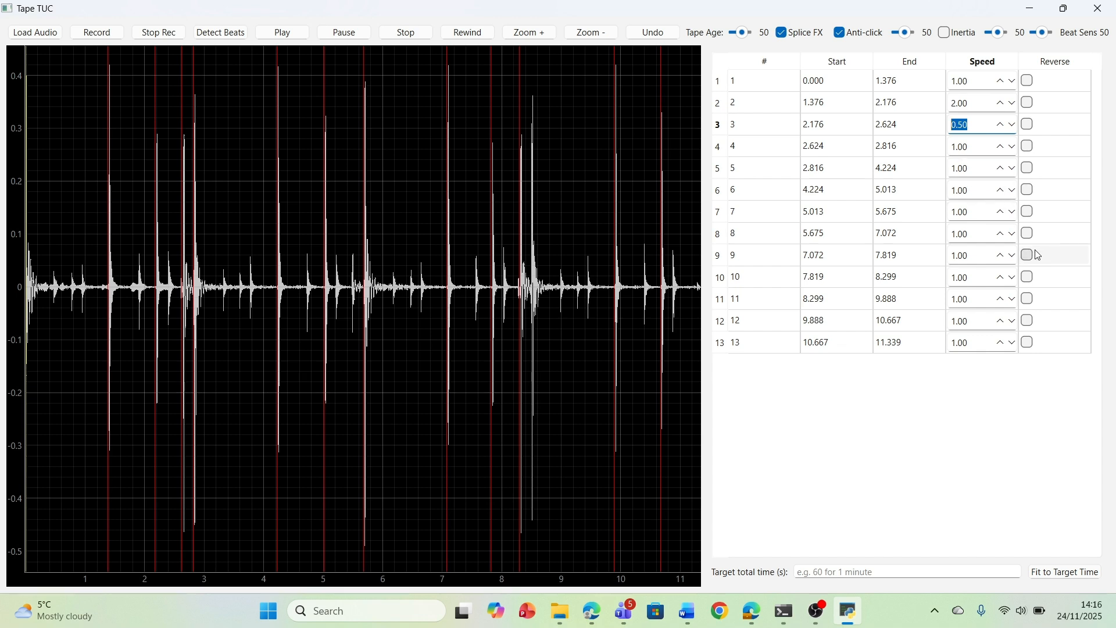
left_click(1029, 126)
Reverse segment 5 and set its speed to 1.50
left_click(1028, 169)
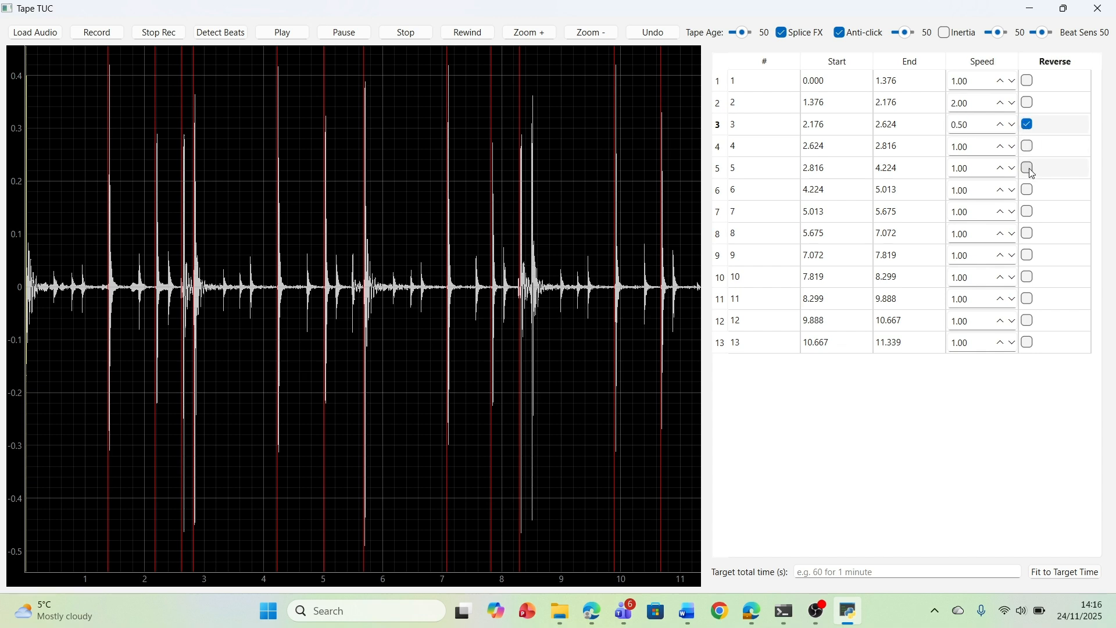
left_click(999, 169)
left_click(1000, 170)
left_click(999, 170)
left_click(1000, 169)
left_click(999, 170)
left_click(999, 170)
left_click(999, 169)
left_click(1000, 170)
left_click(999, 170)
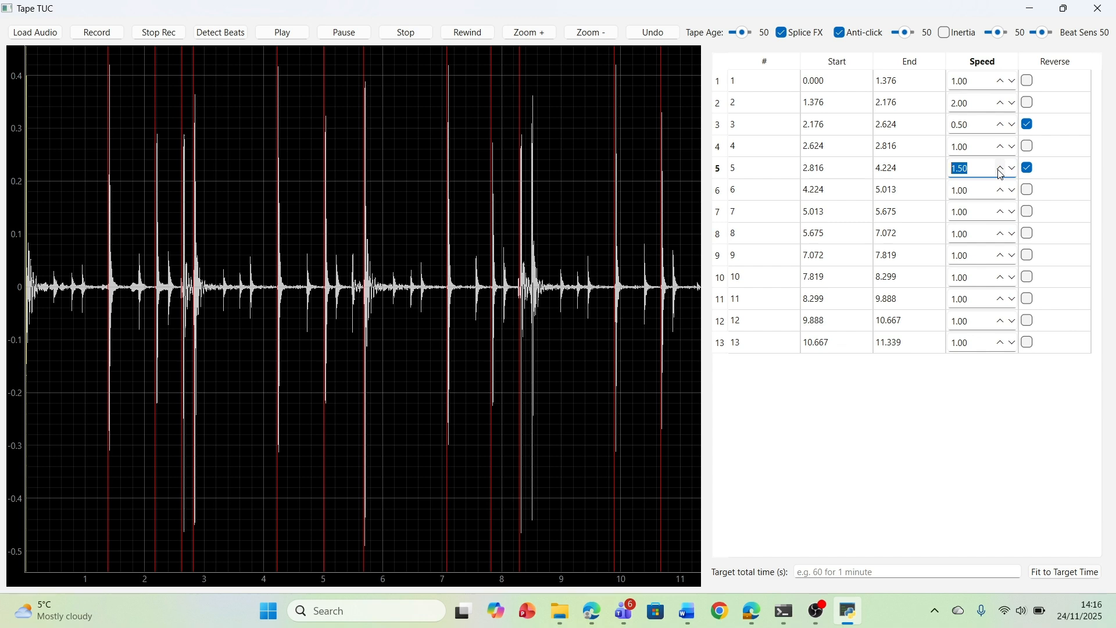
Set the speed of segment 7 to 0.50 and start playback of the edited audio
left_click(1013, 213)
left_click(1014, 213)
left_click(1014, 213)
left_click(1013, 213)
left_click(1013, 213)
left_click(1013, 213)
left_click(1013, 213)
left_click(1014, 213)
left_click(1013, 213)
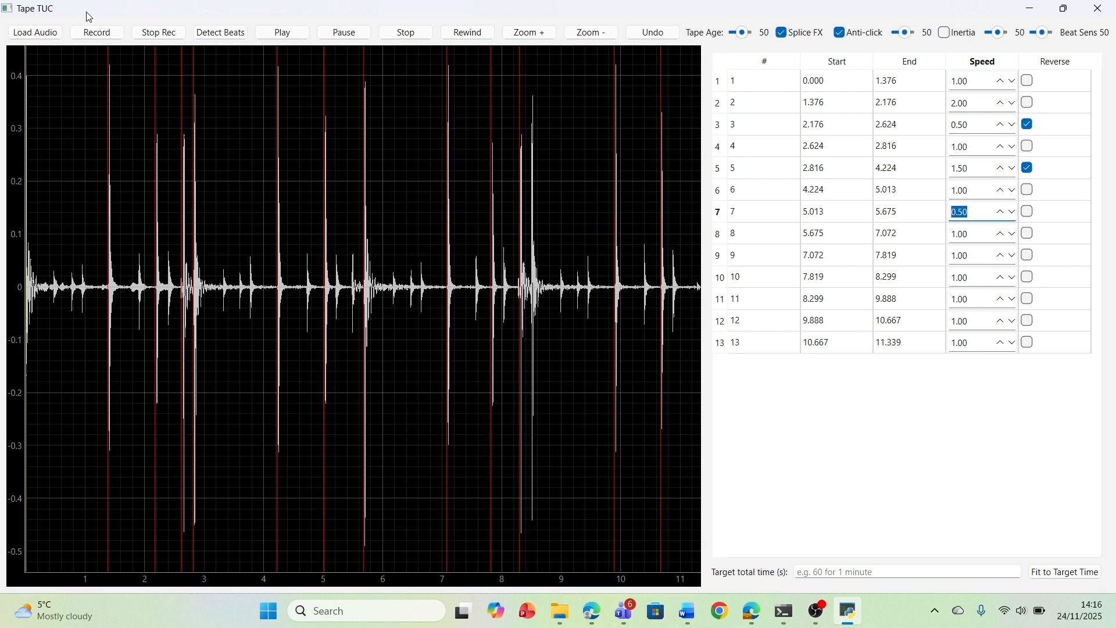
left_click(285, 35)
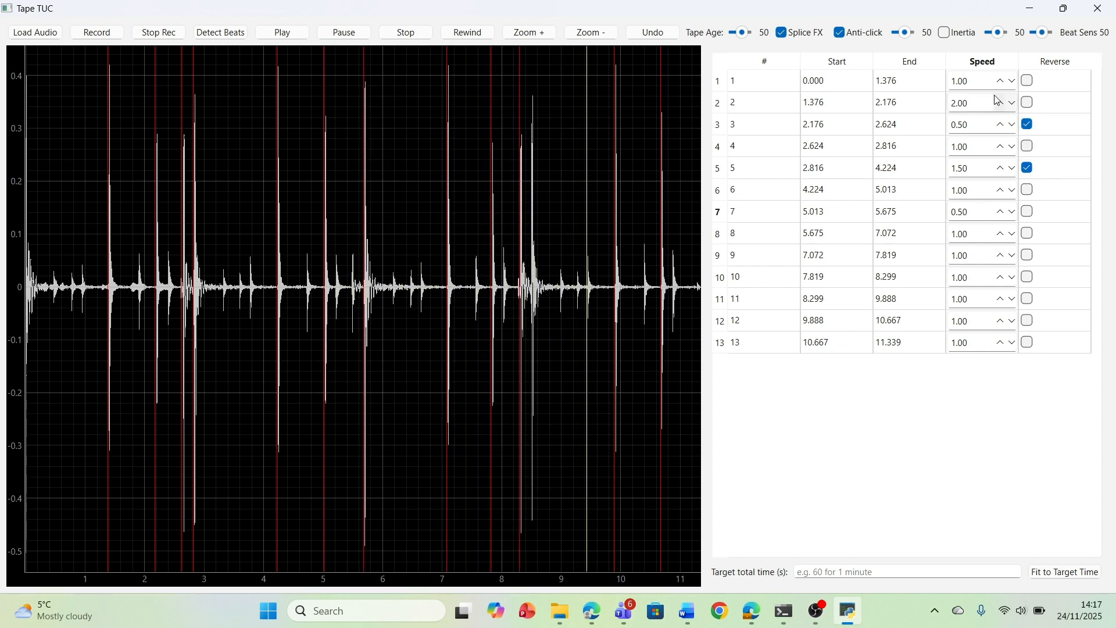
Enable Inertia and raise the Anti-click amount to 100 during playback
left_click(946, 33)
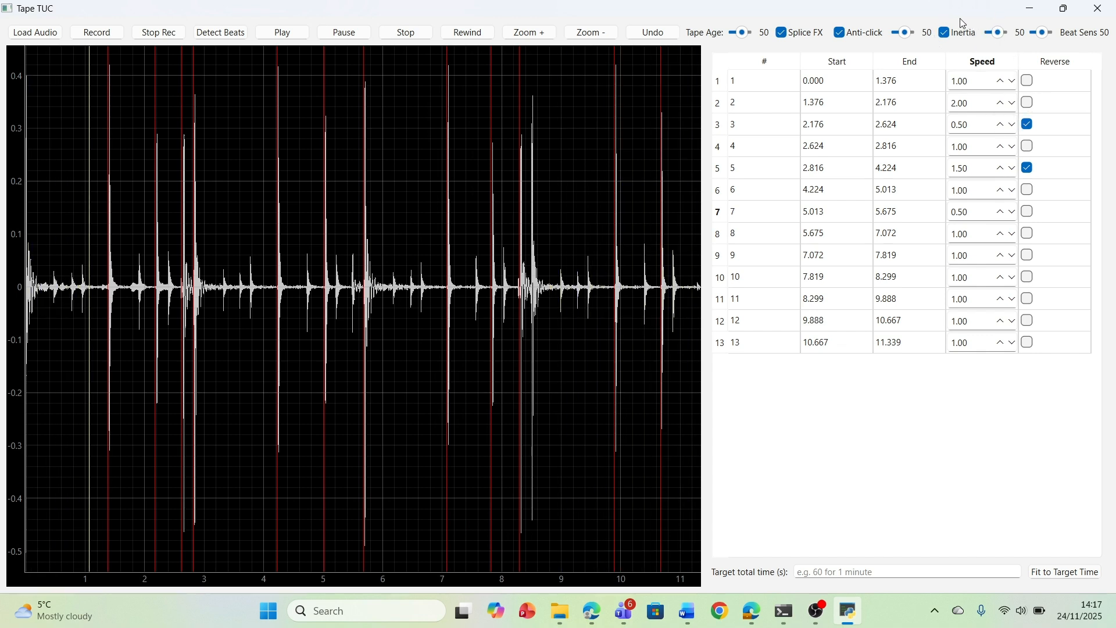
left_click_drag(904, 33, 918, 33)
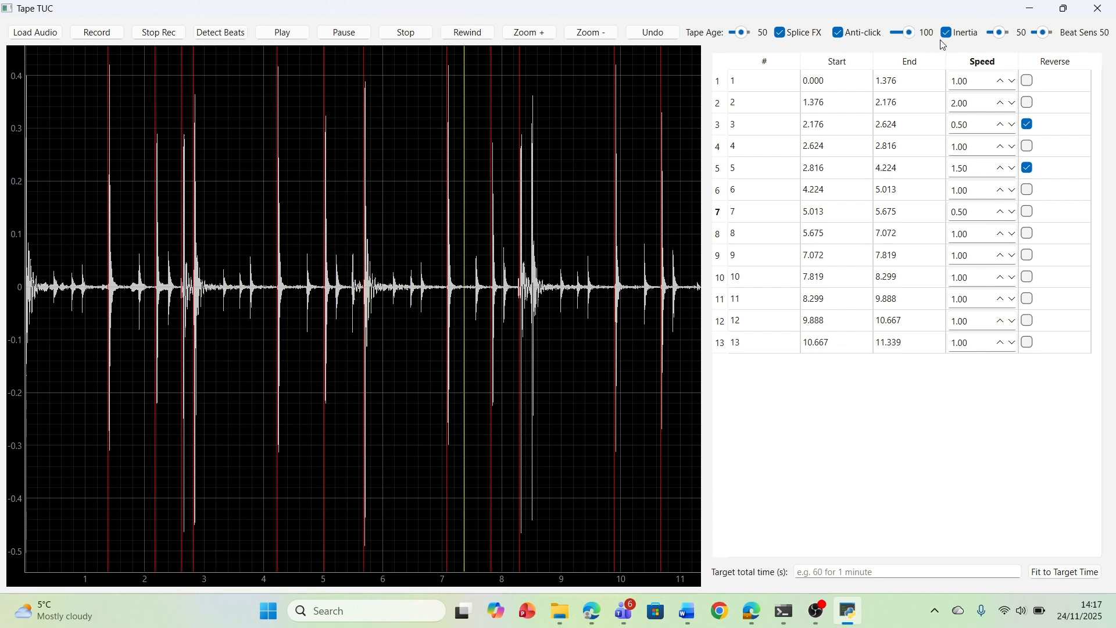
Set Tape Age to 100 with Splice FX switched off, and switch Splice FX on again
left_click(781, 33)
left_click_drag(743, 33, 749, 34)
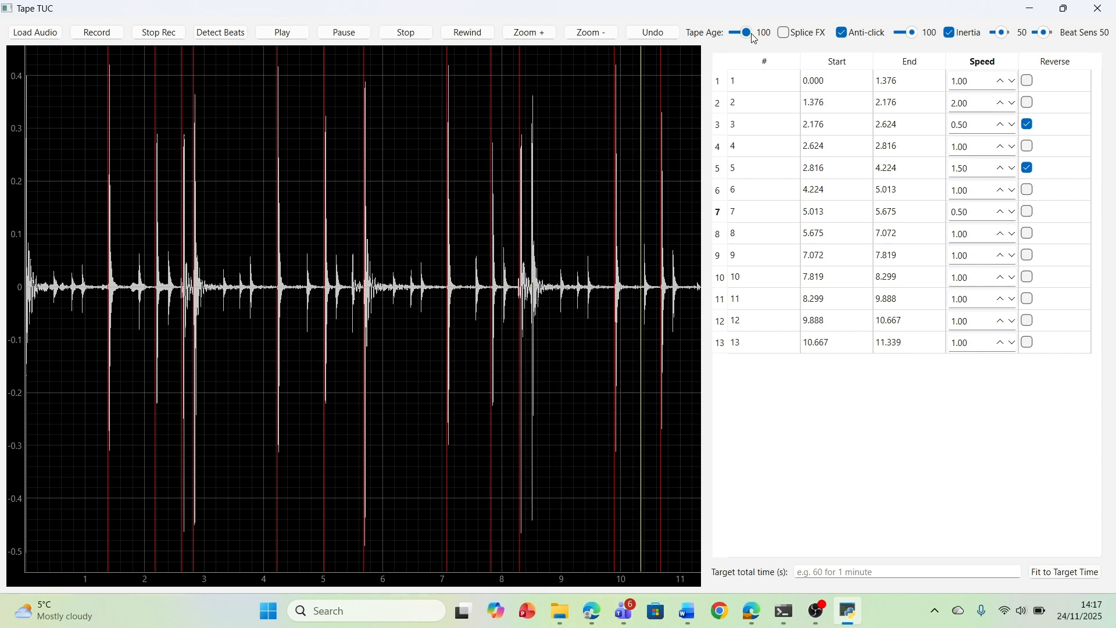
left_click(786, 35)
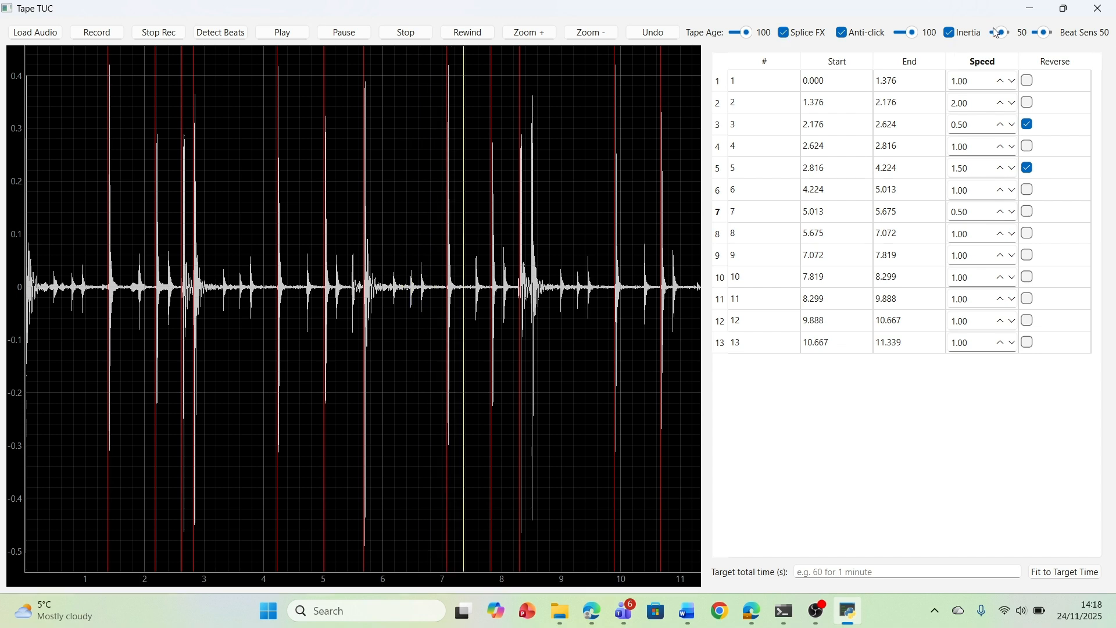
Try the Inertia amount at 100, and lower it to 6
left_click_drag(999, 32, 1020, 38)
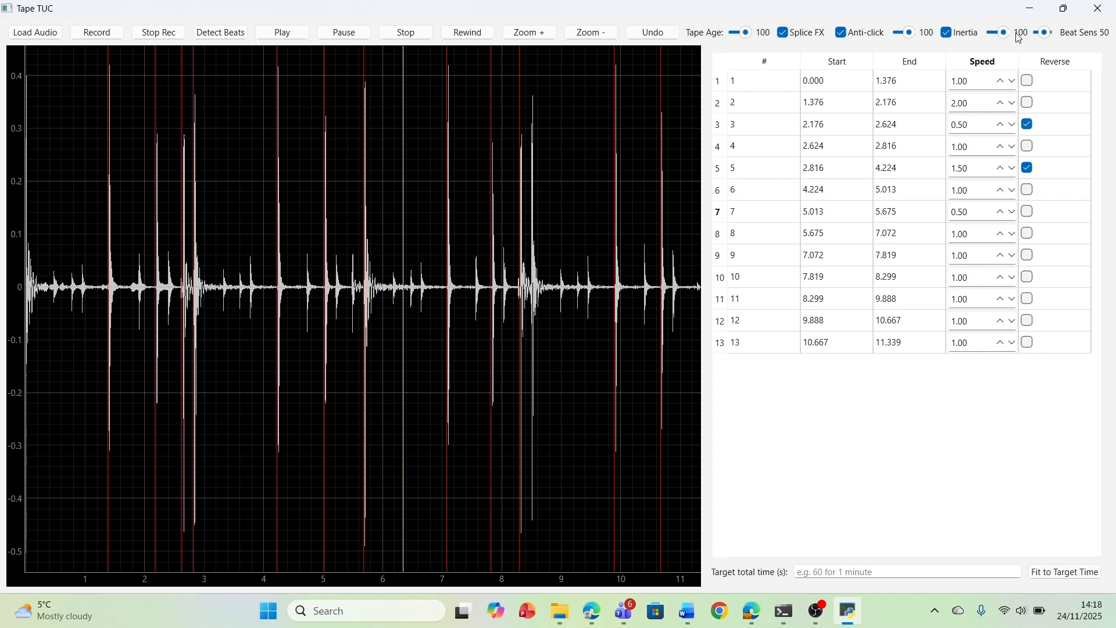
left_click_drag(1020, 39, 999, 42)
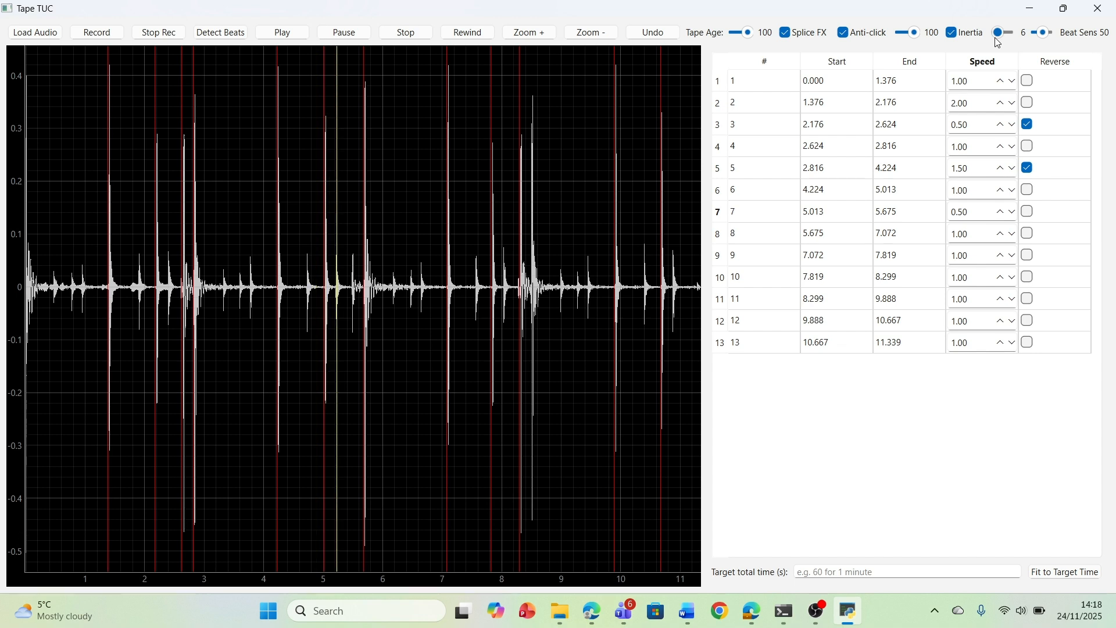
Set the speed of segment 10 to 3.80 while the audio plays
left_click(1000, 277)
left_click(1000, 278)
left_click(1000, 278)
left_click(1000, 278)
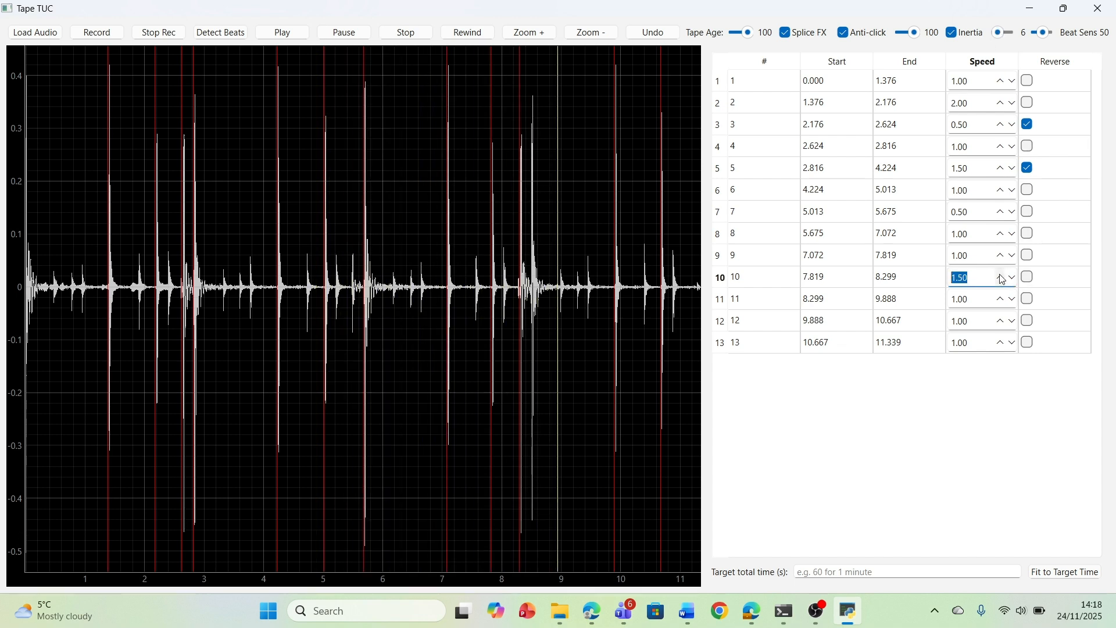
left_click(1000, 278)
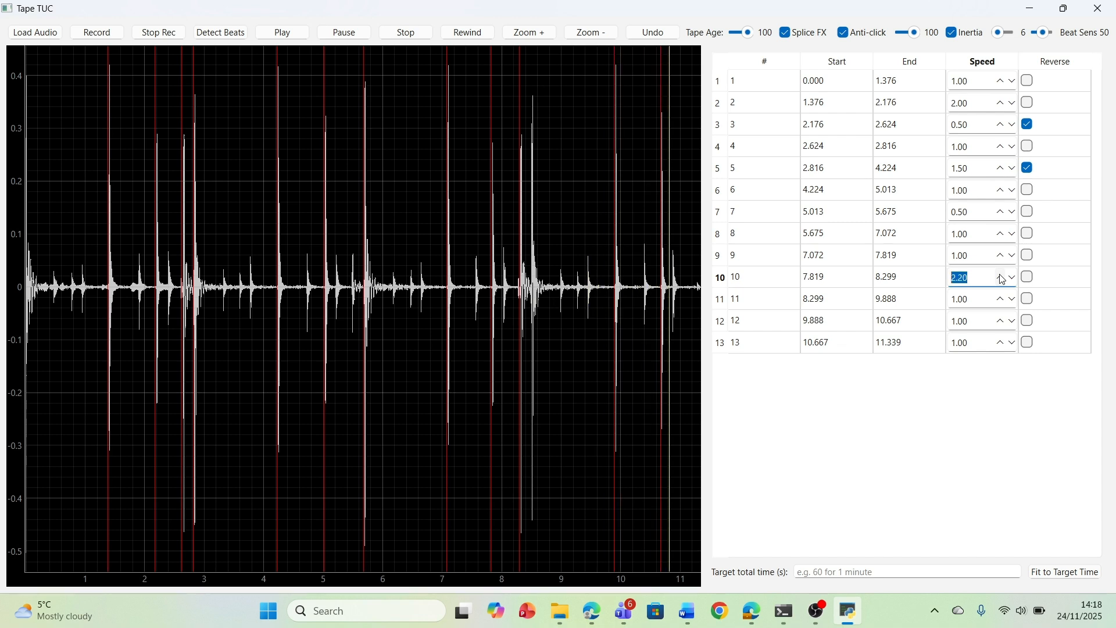
left_click(1002, 278)
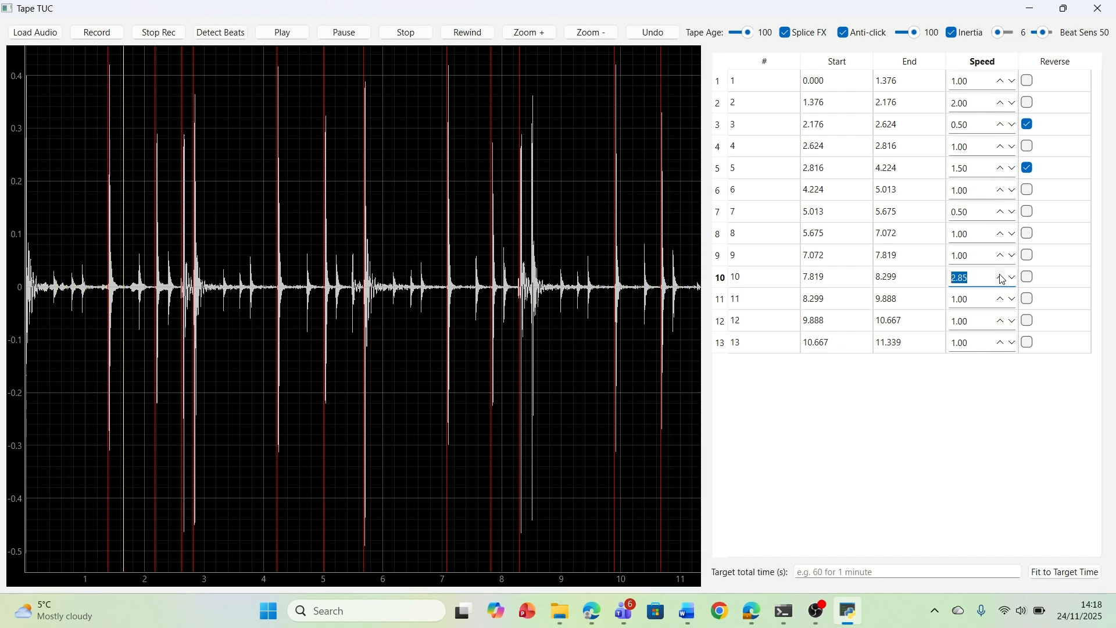
left_click(1002, 279)
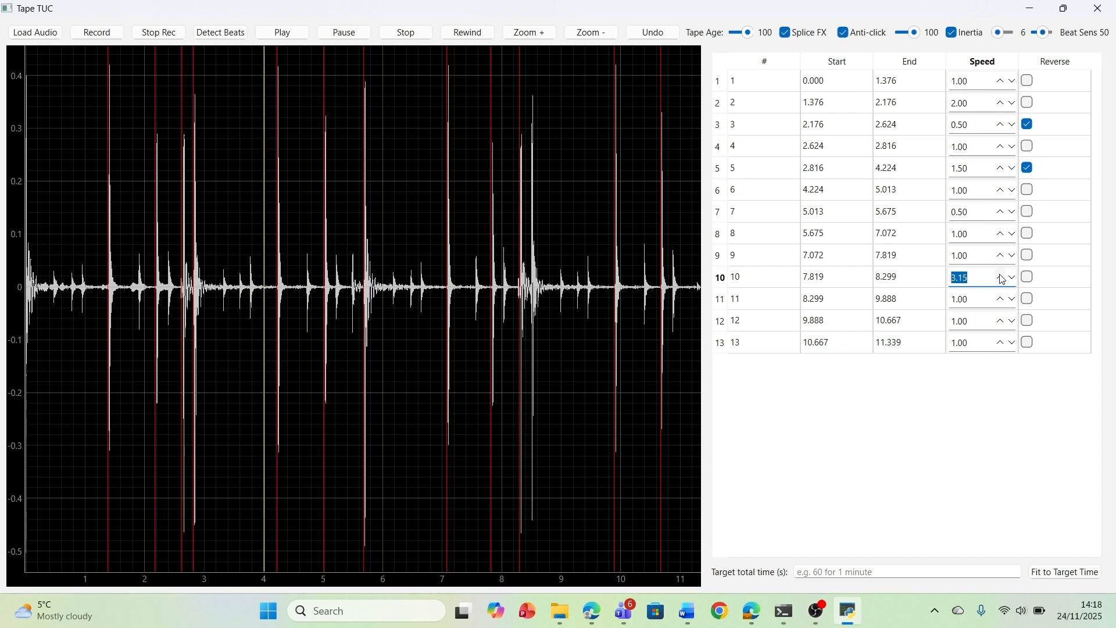
left_click(1002, 278)
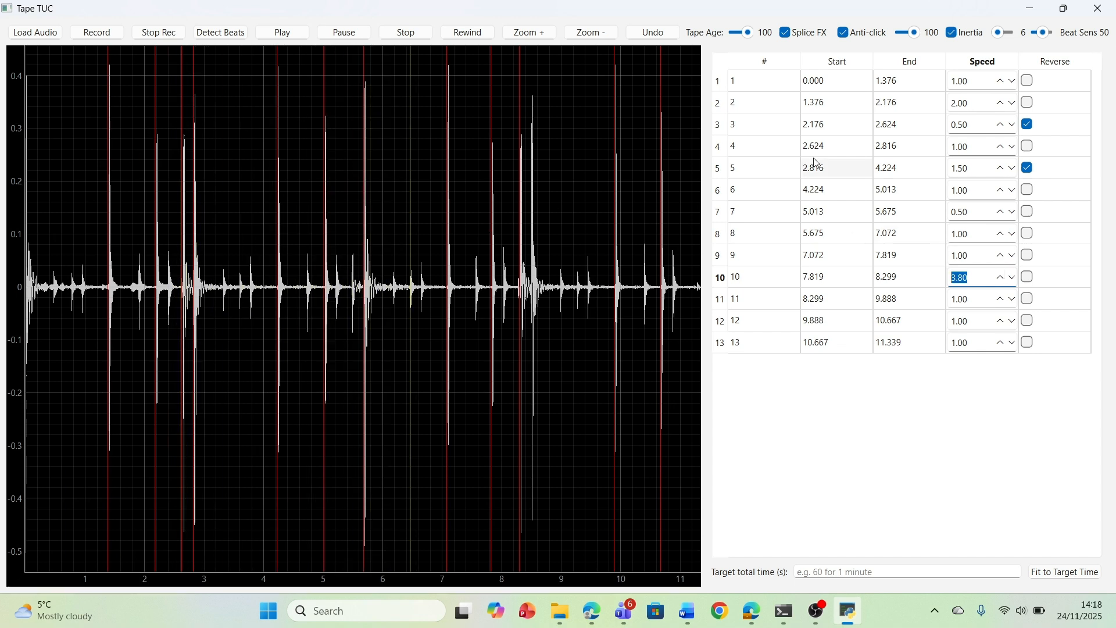
Fit the drum stem's segments to a target total time of 5 seconds
left_click(848, 572)
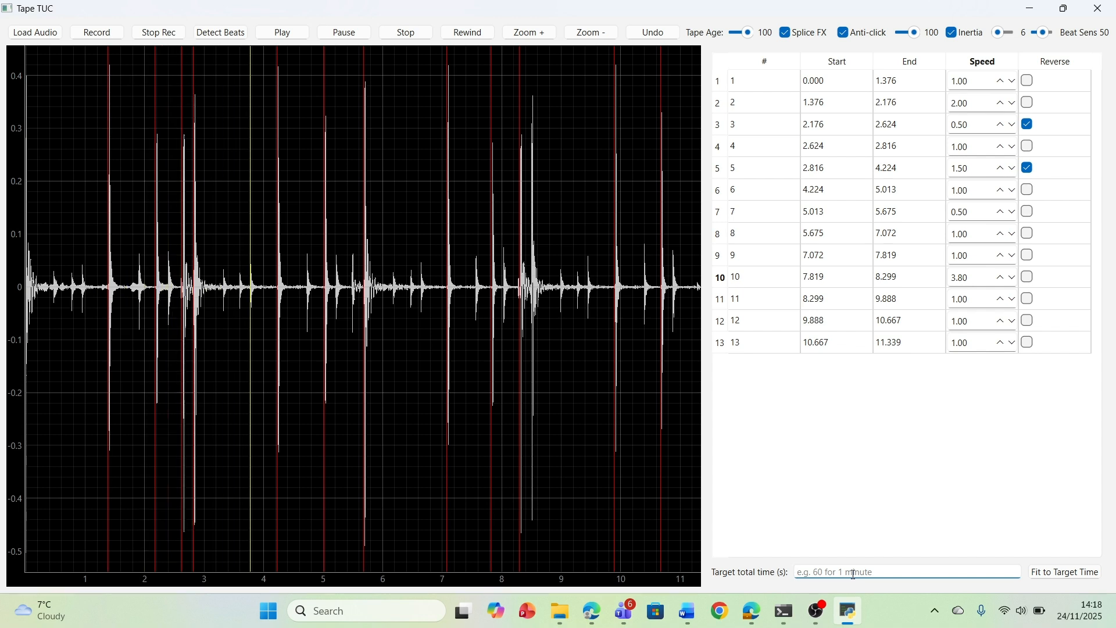
type("5")
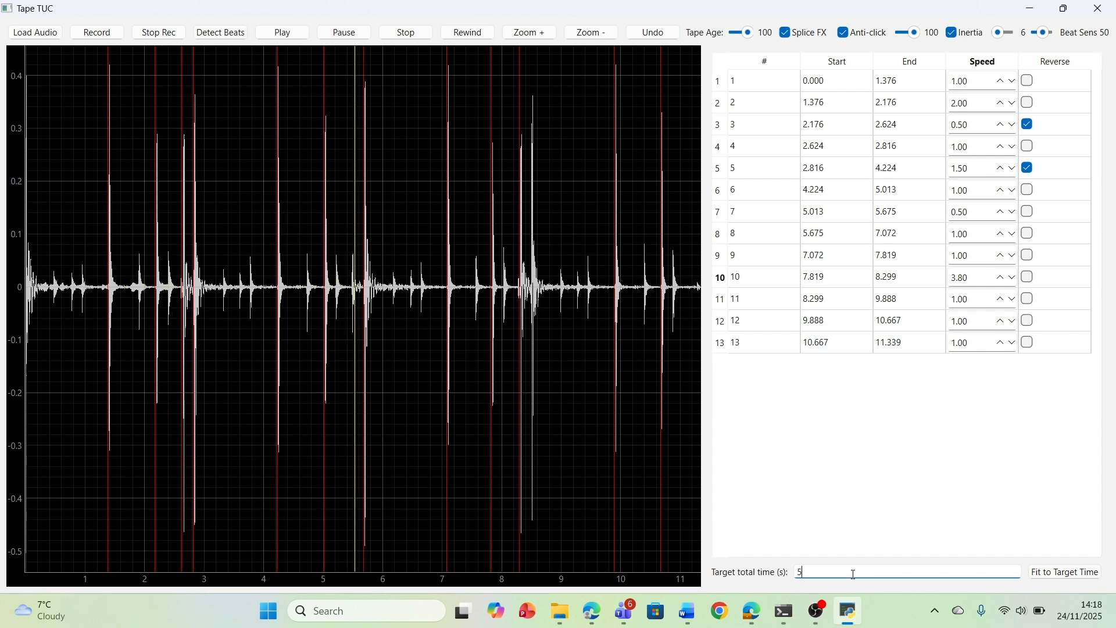
left_click(1058, 575)
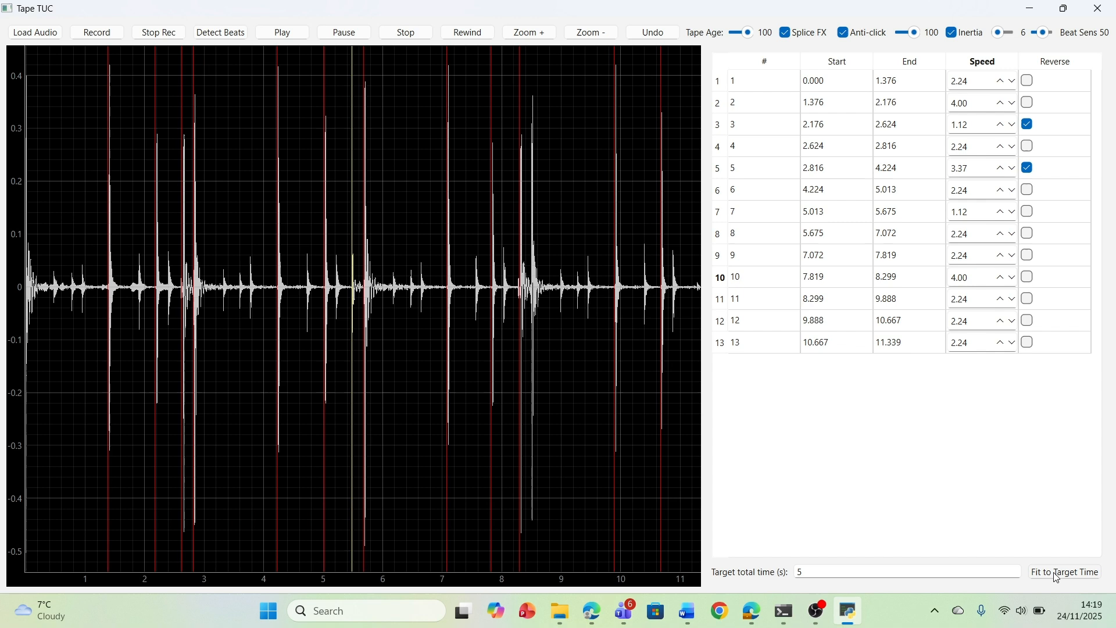
Change the target total time to 8 seconds and refit the segment speeds to it
left_click(981, 576)
key("BackSpace")
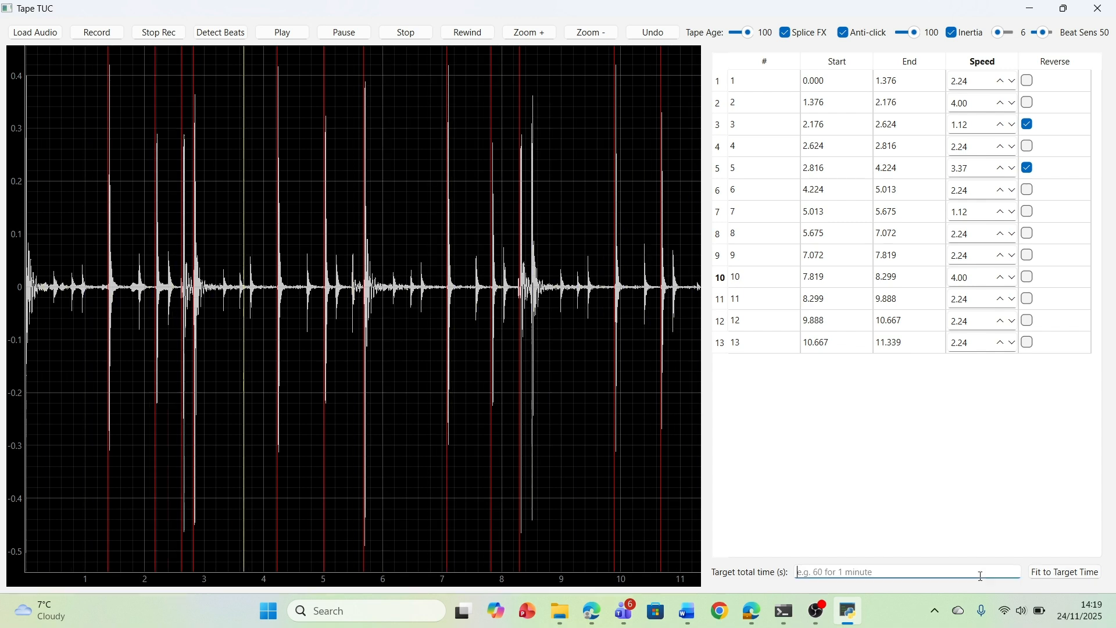
type("8")
left_click(1074, 575)
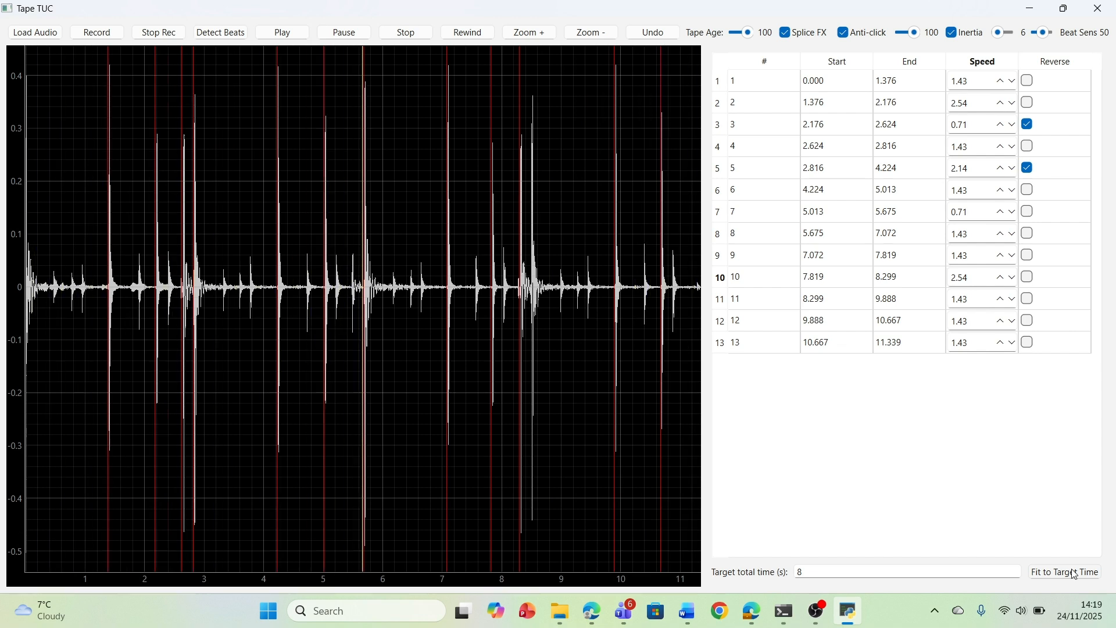
Replace the target total time with 15 seconds and fit all segments to that length
left_click(883, 577)
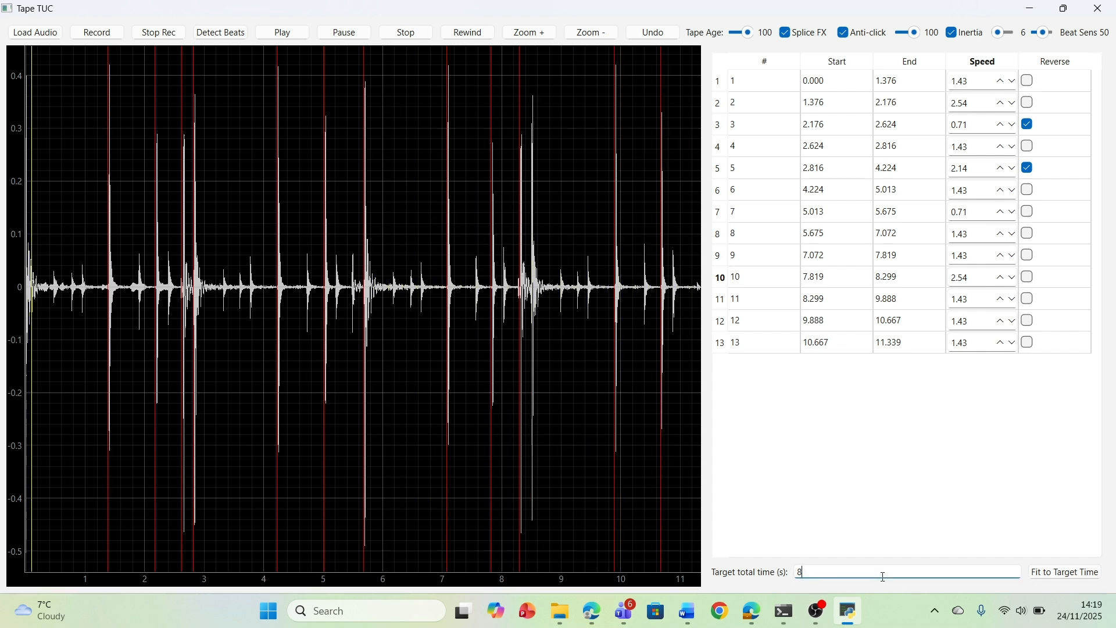
key("BackSpace")
type("1")
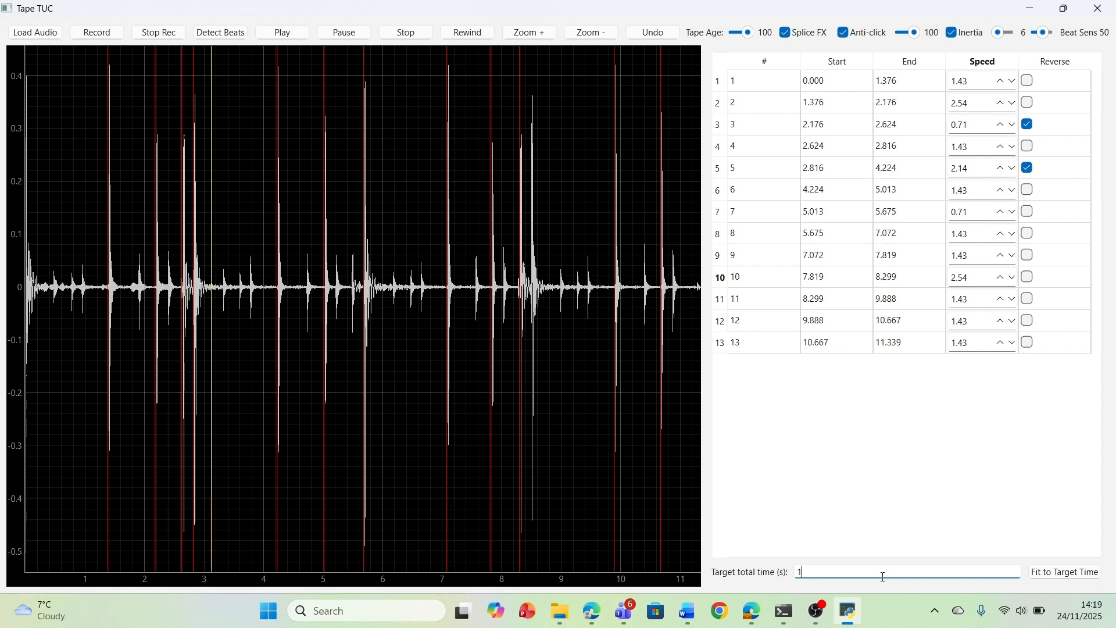
type("5")
left_click(1066, 576)
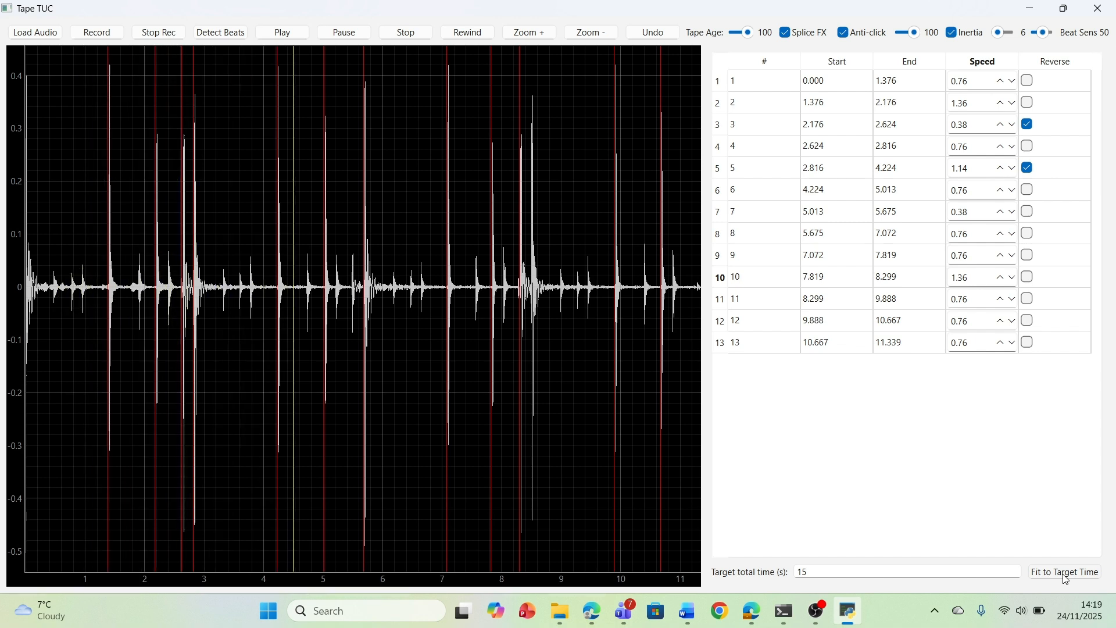
Set the target total time to 3 seconds and fit the segment speeds to it
left_click(914, 572)
key("BackSpace")
key("BackSpace")
type("3")
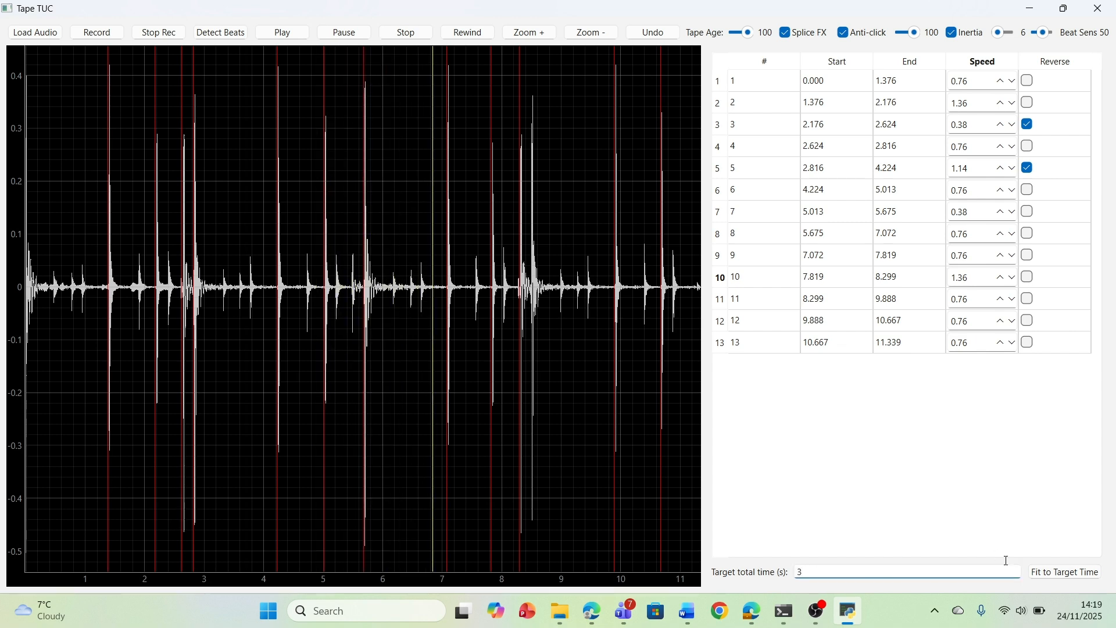
left_click(1067, 575)
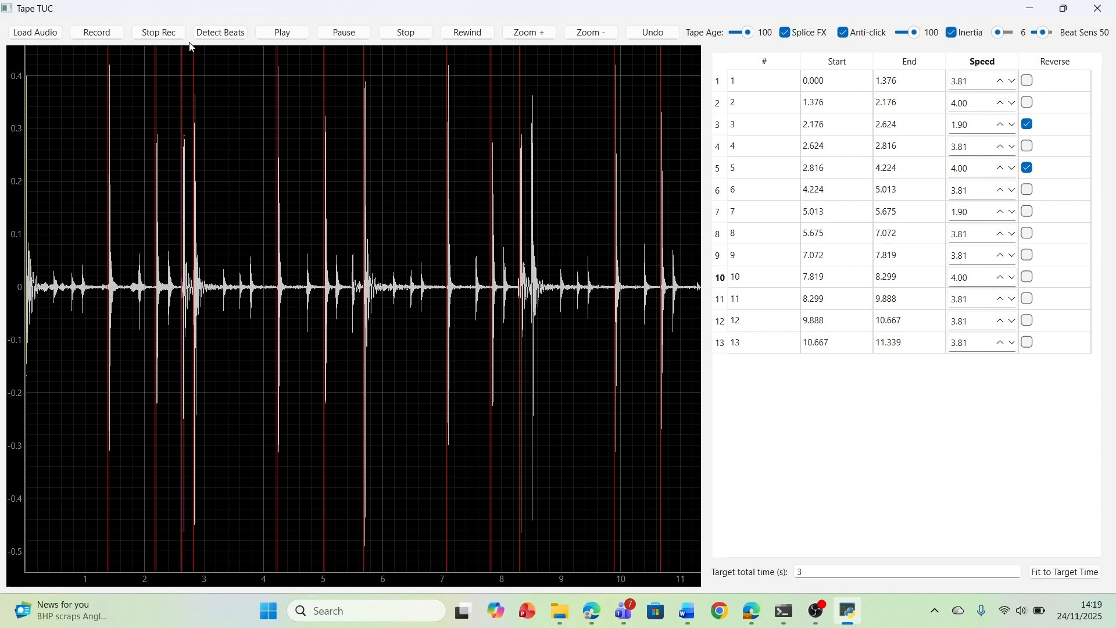
Record the altered output to a WAV file named test1 and load the finished recording back in
left_click(107, 35)
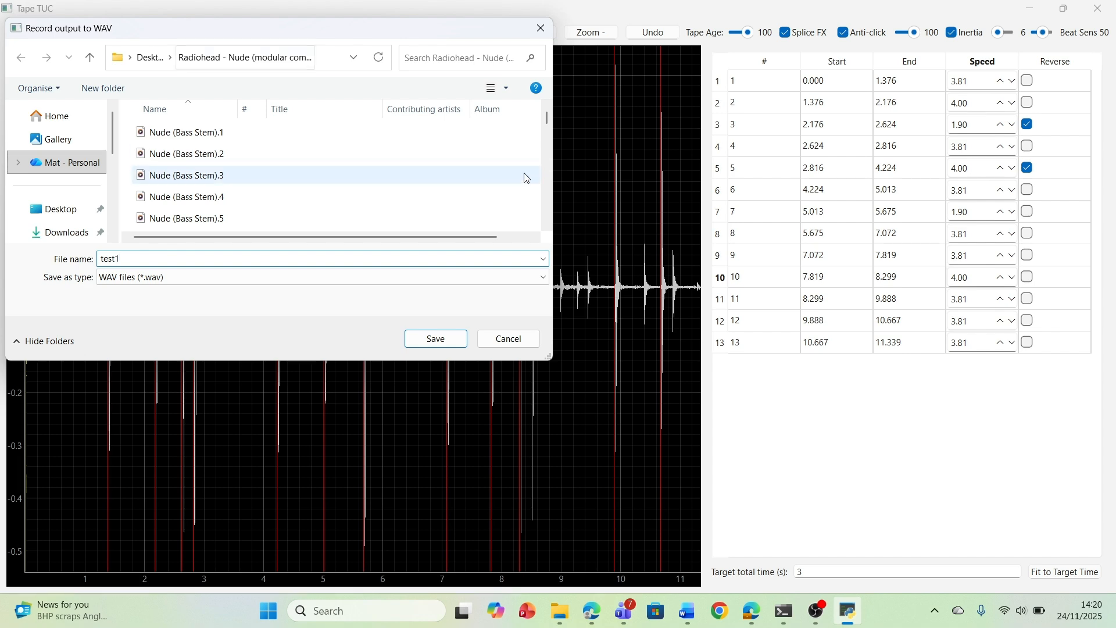
left_click(443, 342)
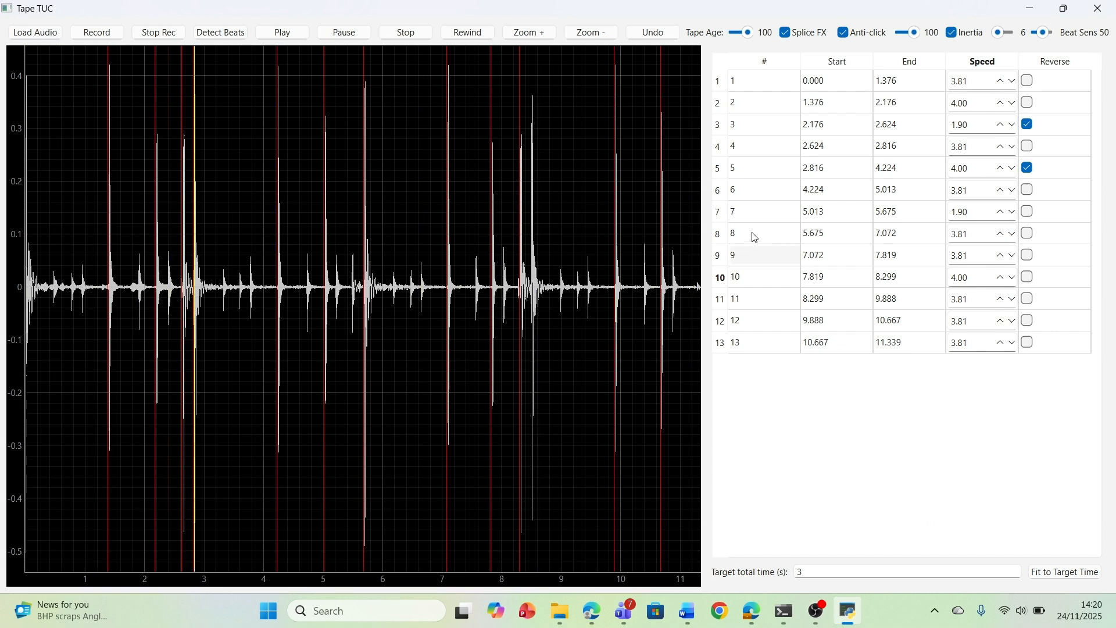
left_click(158, 33)
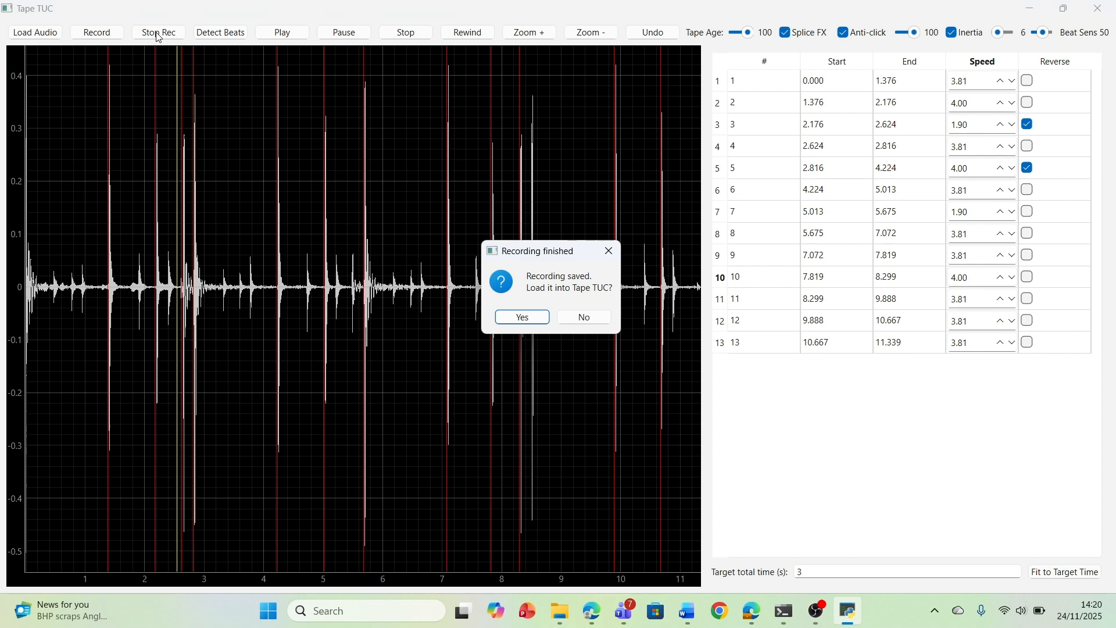
left_click(528, 318)
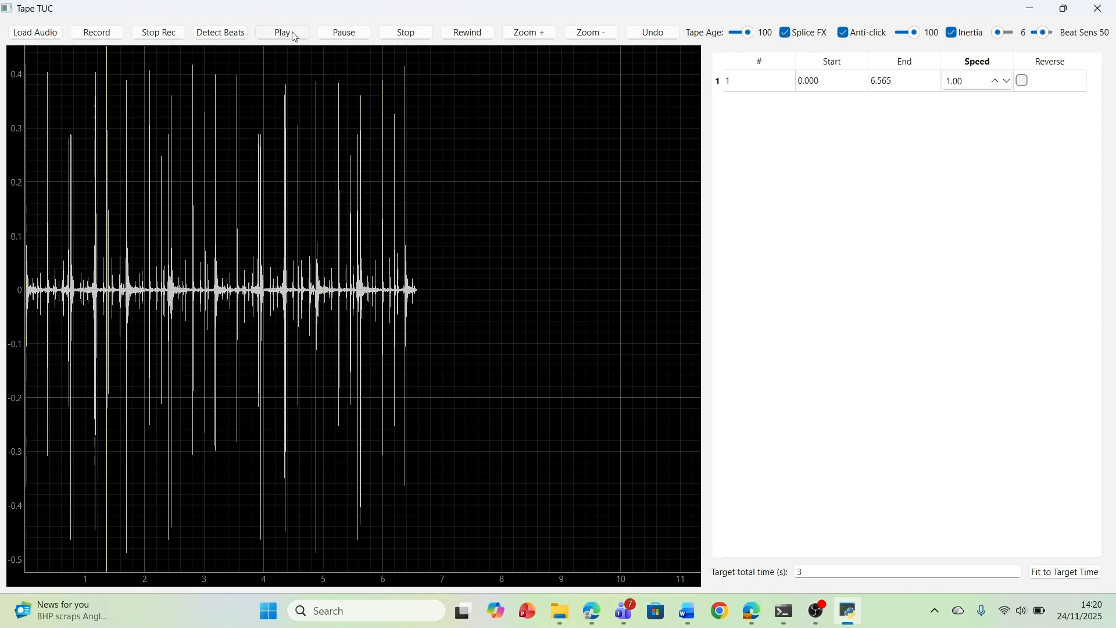
Split the loaded recording by its detected beats and fit the segments to a total time of 30 seconds
left_click(251, 36)
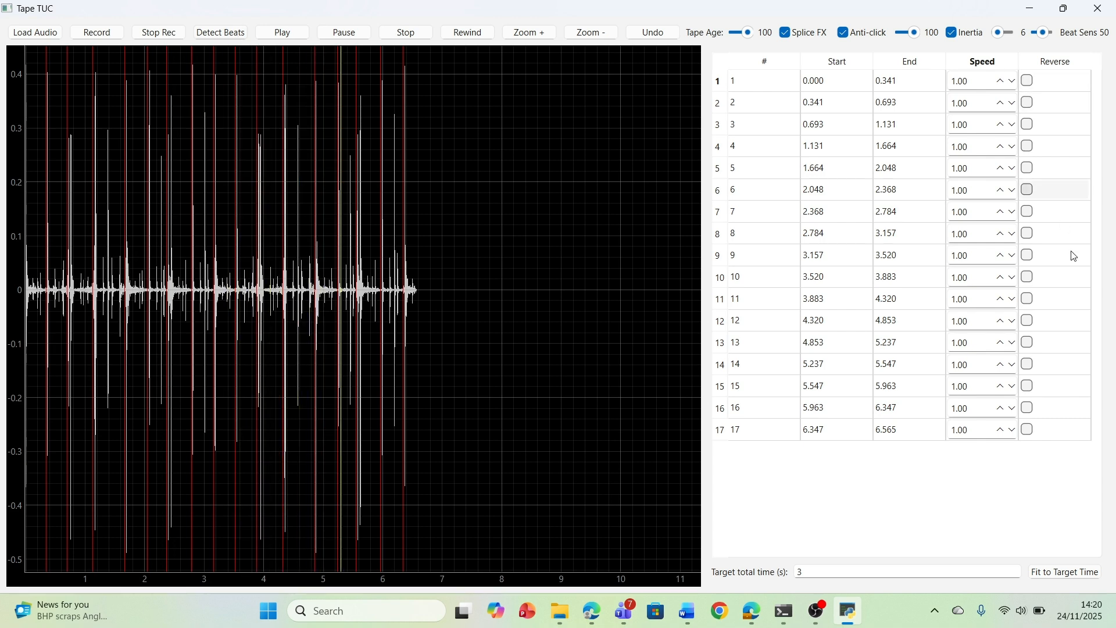
left_click(937, 570)
type("0")
left_click(1076, 574)
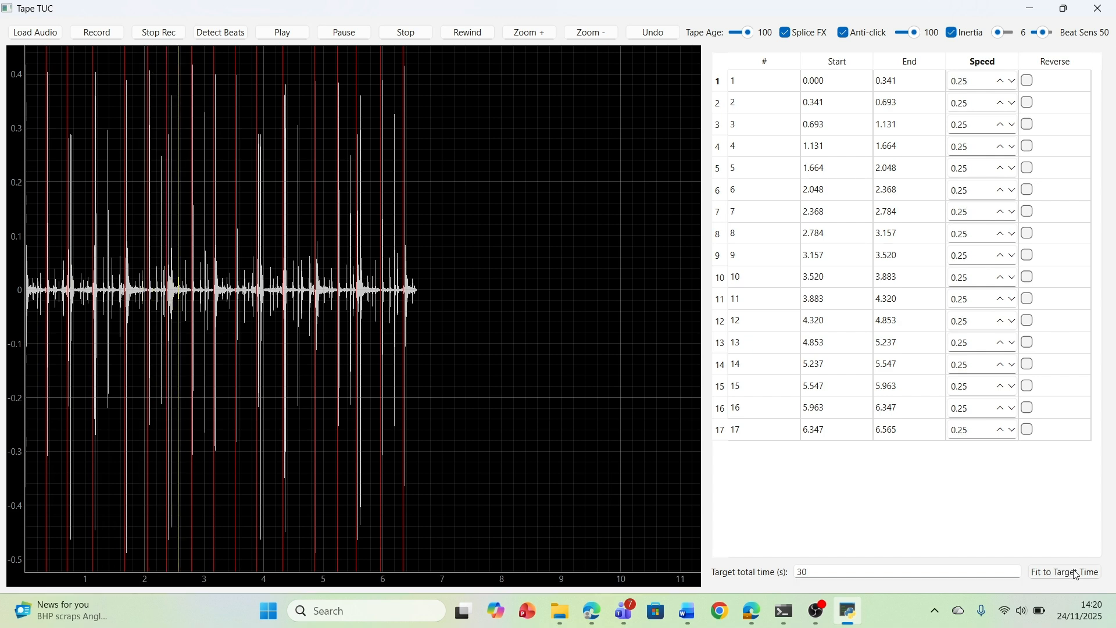